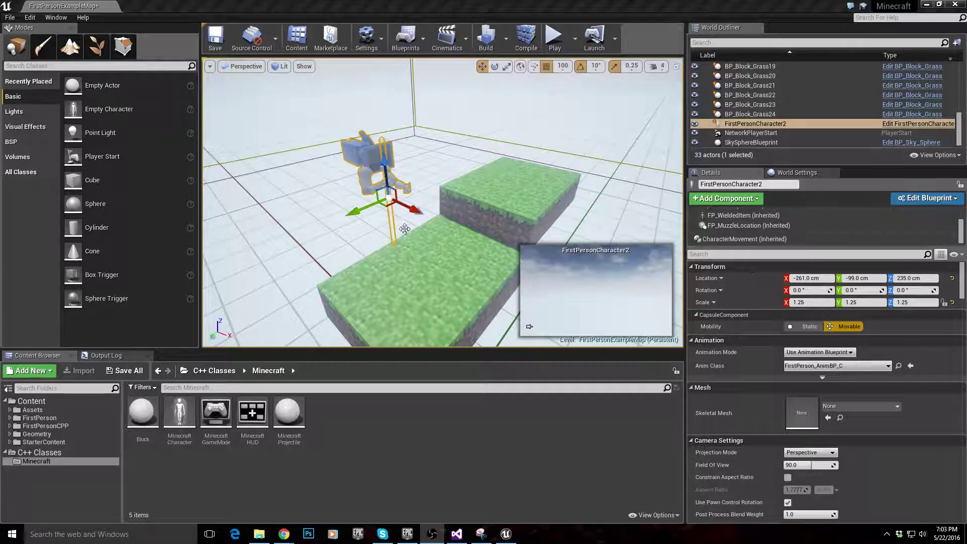
Step: Examine the first-person character and both grass block platforms in the level from several angles and distances
{"action": "right_click_drag", "start_coordinate": [416, 222], "coordinate": [395, 232]}
{"action": "right_click_drag", "start_coordinate": [494, 227], "coordinate": [476, 227]}
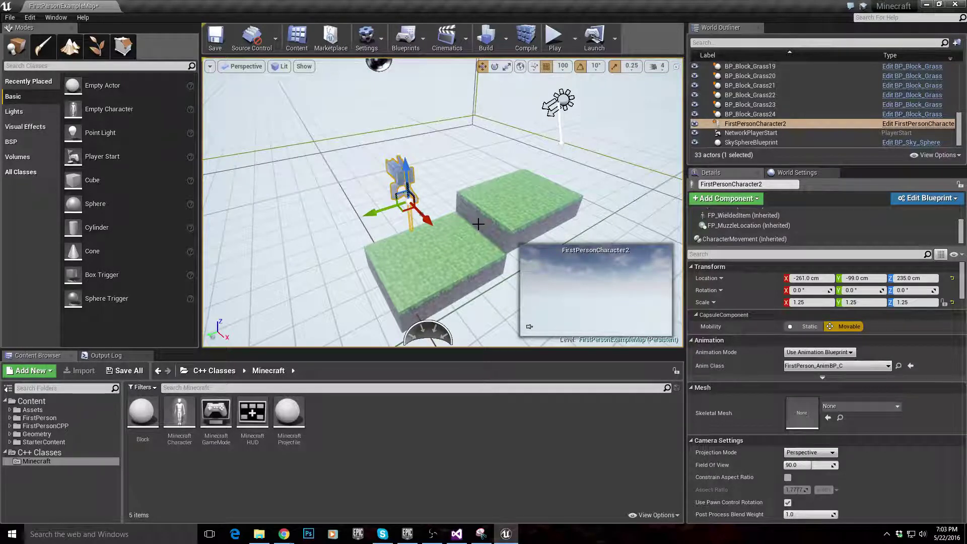
{"action": "right_click_drag", "start_coordinate": [479, 224], "coordinate": [443, 240]}
{"action": "scroll", "coordinate": [443, 240], "scroll_direction": "down", "scroll_amount": 5}
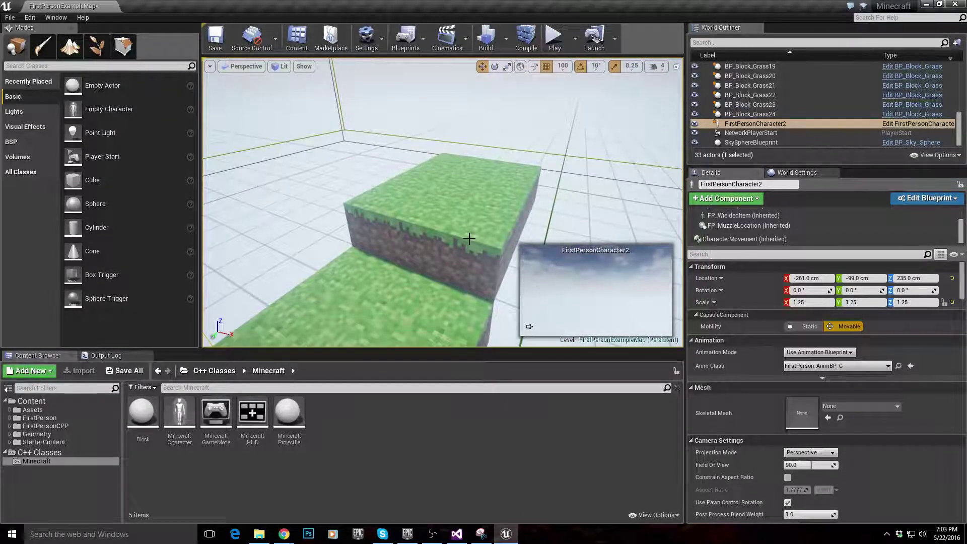
{"action": "right_click_drag", "start_coordinate": [487, 235], "coordinate": [446, 177]}
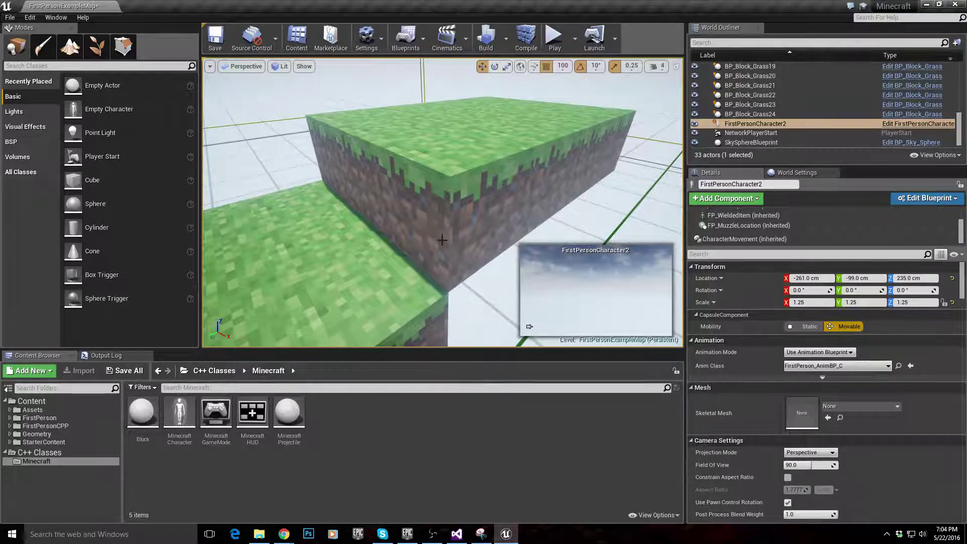
{"action": "scroll", "coordinate": [425, 211], "scroll_direction": "down", "scroll_amount": 5}
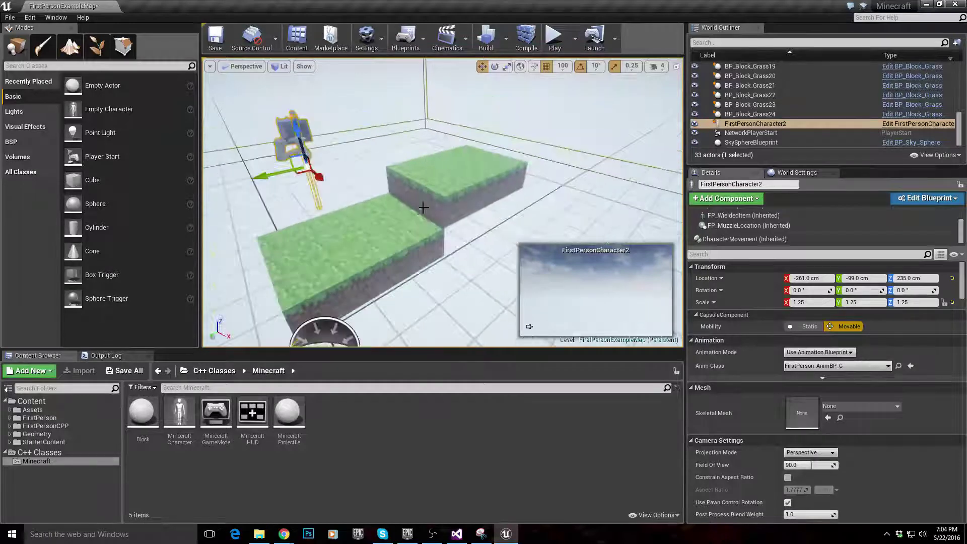
{"action": "scroll", "coordinate": [436, 181], "scroll_direction": "down", "scroll_amount": 8}
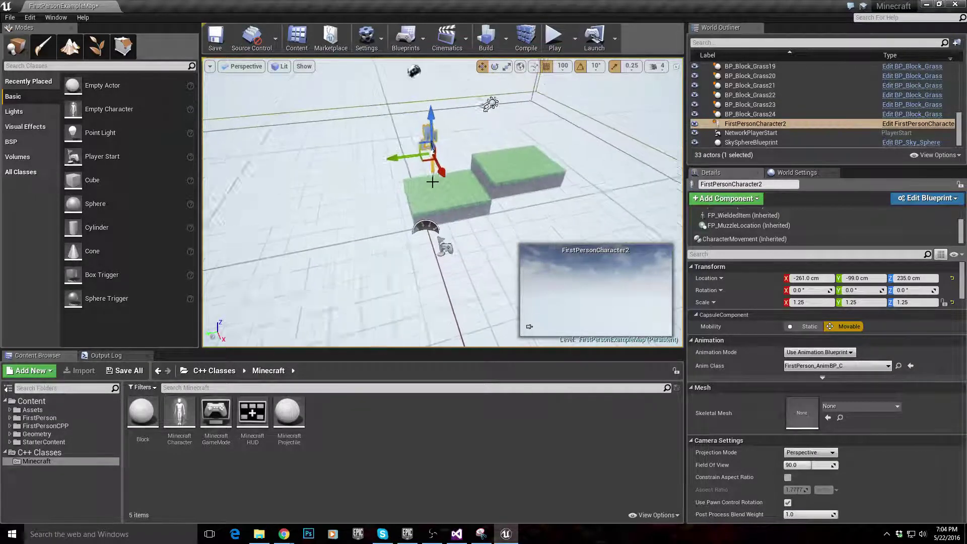
{"action": "scroll", "coordinate": [397, 177], "scroll_direction": "up", "scroll_amount": 6}
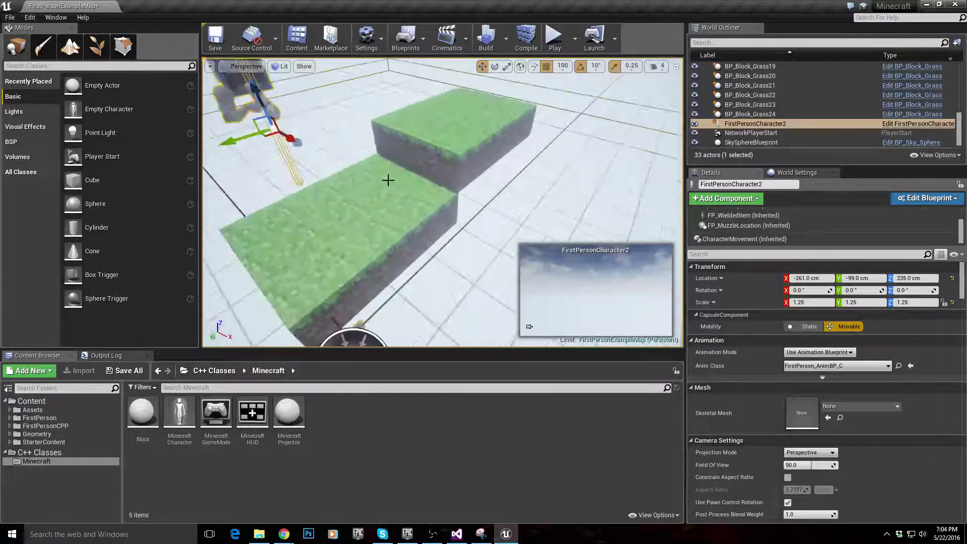
{"action": "left_click", "coordinate": [178, 422]}
{"action": "left_click", "coordinate": [392, 433]}
{"action": "right_click_drag", "start_coordinate": [389, 253], "coordinate": [429, 227]}
{"action": "right_click_drag", "start_coordinate": [389, 199], "coordinate": [386, 175]}
{"action": "scroll", "coordinate": [481, 211], "scroll_direction": "up", "scroll_amount": 4}
{"action": "scroll", "coordinate": [479, 225], "scroll_direction": "down", "scroll_amount": 4}
{"action": "right_click_drag", "start_coordinate": [419, 235], "coordinate": [451, 227]}
{"action": "scroll", "coordinate": [413, 233], "scroll_direction": "down", "scroll_amount": 5}
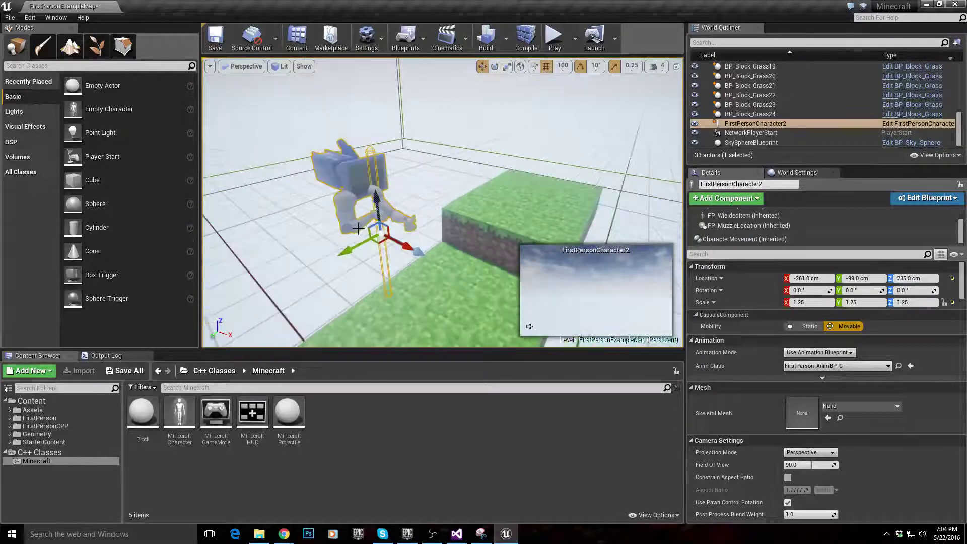
{"action": "middle_click_drag", "start_coordinate": [358, 229], "coordinate": [440, 222]}
{"action": "scroll", "coordinate": [440, 222], "scroll_direction": "up", "scroll_amount": 3}
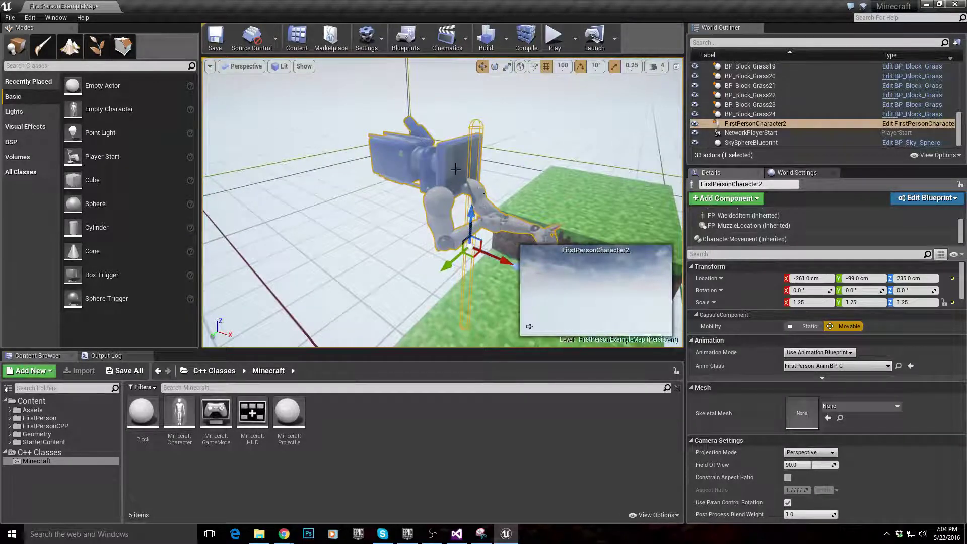
{"action": "scroll", "coordinate": [505, 221], "scroll_direction": "down", "scroll_amount": 2}
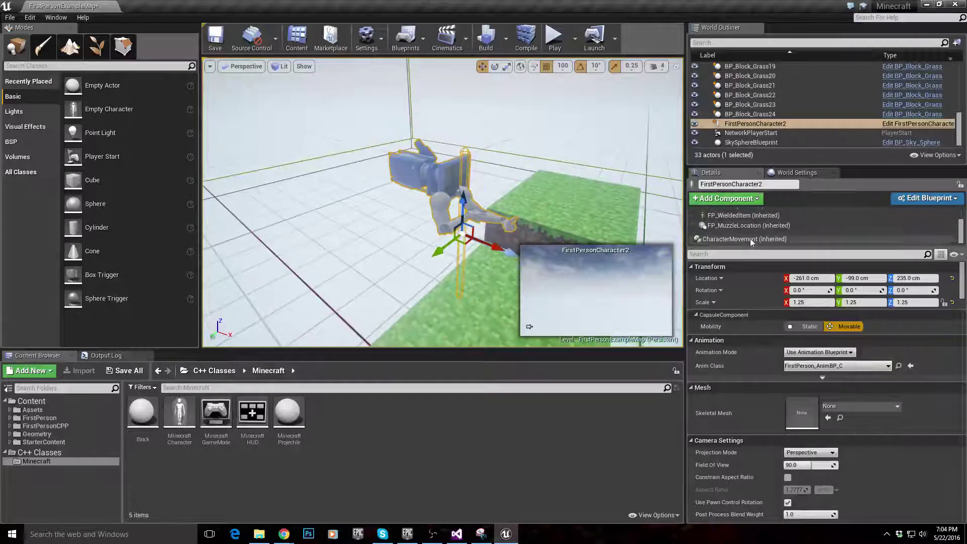
Step: Enlarge the character's component list and shift the components from Mesh through FP_MuzzleLocation backward along the X axis, away from the capsule
{"action": "scroll", "coordinate": [751, 237], "scroll_direction": "up", "scroll_amount": 5}
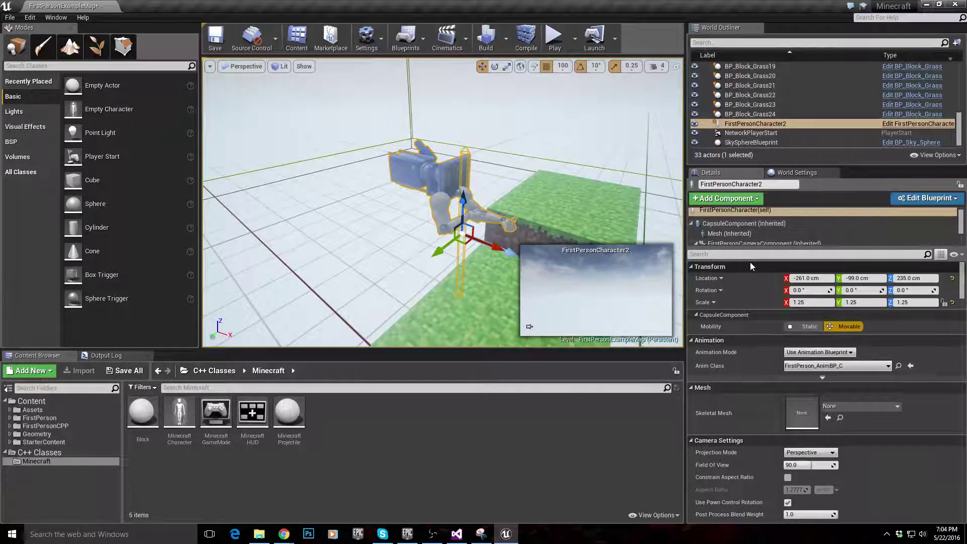
{"action": "left_click_drag", "start_coordinate": [750, 248], "coordinate": [748, 335]}
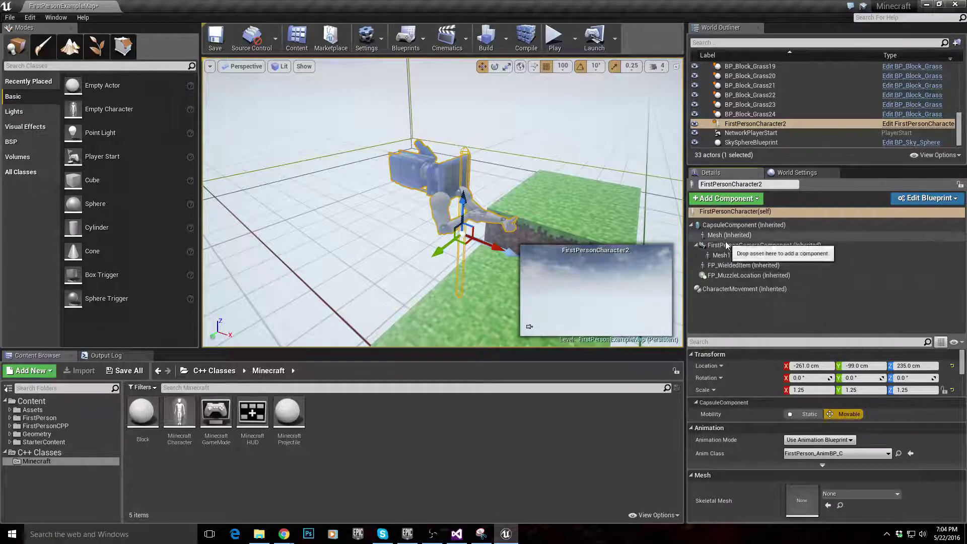
{"action": "left_click", "coordinate": [729, 235]}
{"action": "left_click", "coordinate": [725, 276], "text": "shift"}
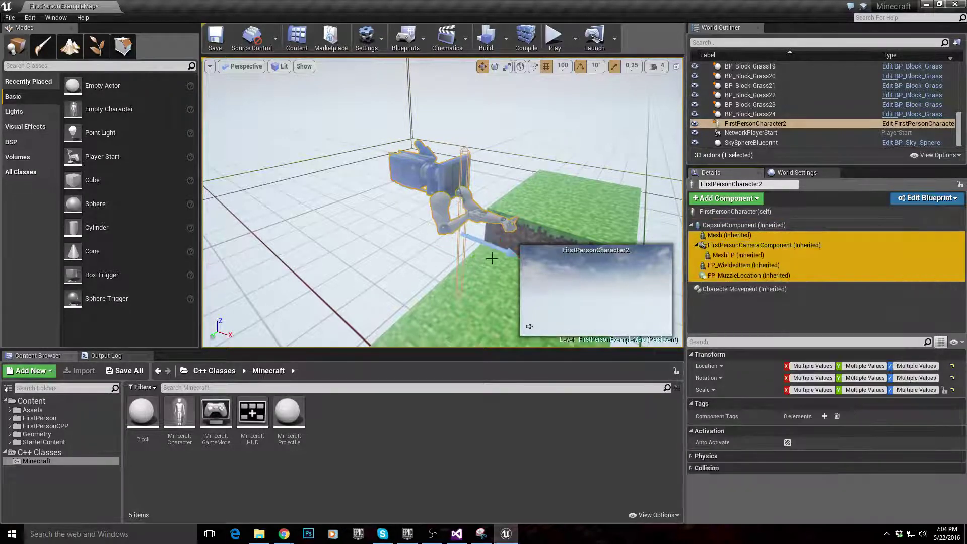
{"action": "right_click_drag", "start_coordinate": [411, 252], "coordinate": [430, 270]}
{"action": "middle_click_drag", "start_coordinate": [435, 214], "coordinate": [433, 220]}
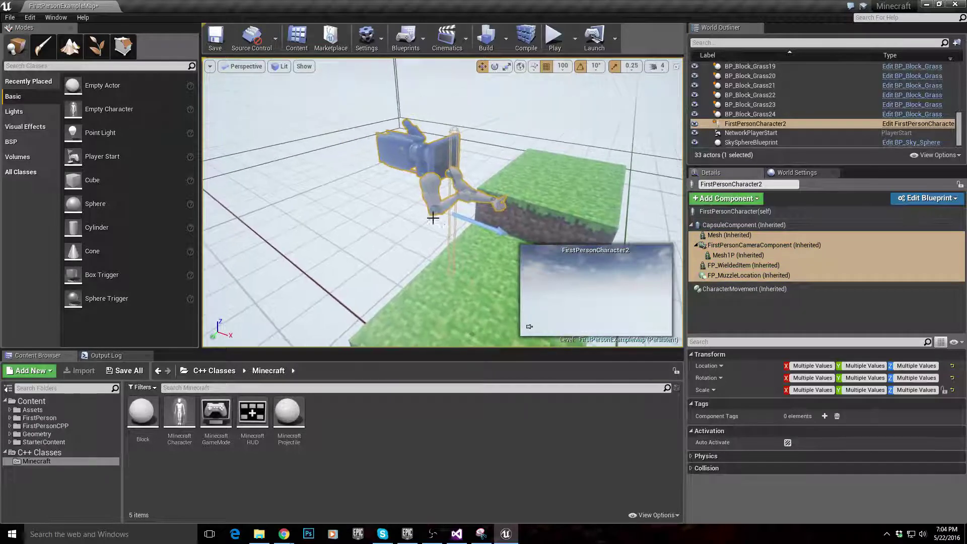
{"action": "scroll", "coordinate": [455, 235], "scroll_direction": "down", "scroll_amount": 5}
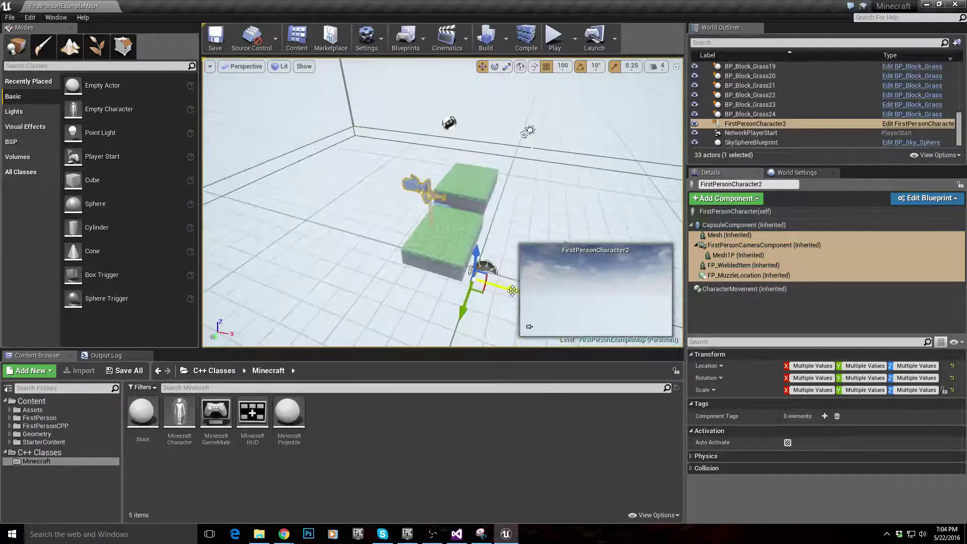
{"action": "left_click_drag", "start_coordinate": [506, 289], "coordinate": [488, 289]}
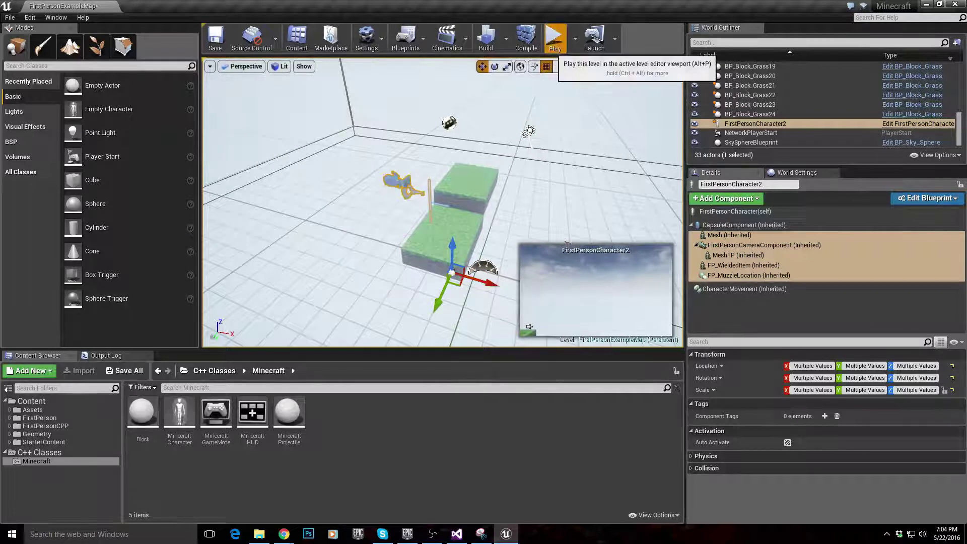
Step: Play-test the level with the shifted components, walking forward and backward near the raised grass platform, and stop the session
{"action": "left_click", "coordinate": [555, 38]}
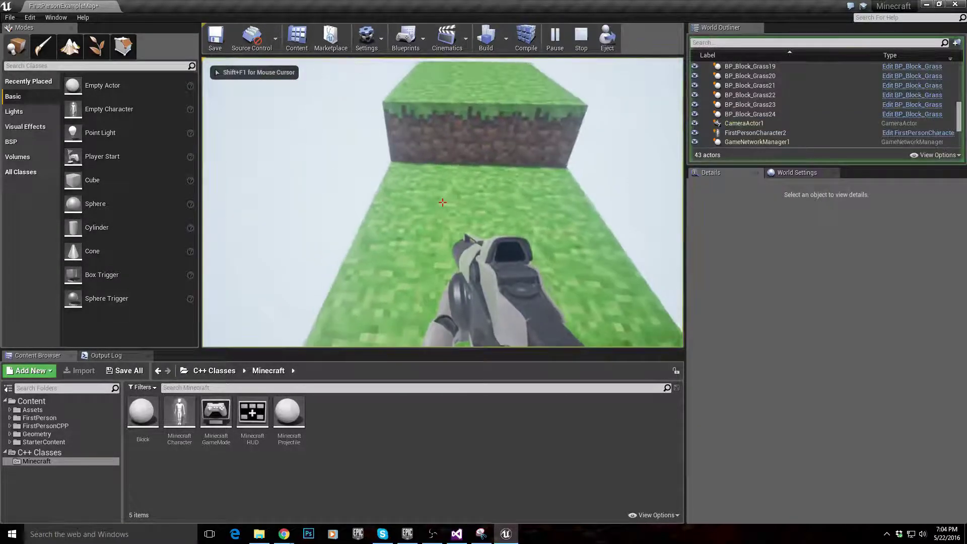
{"action": "key", "text": "w"}
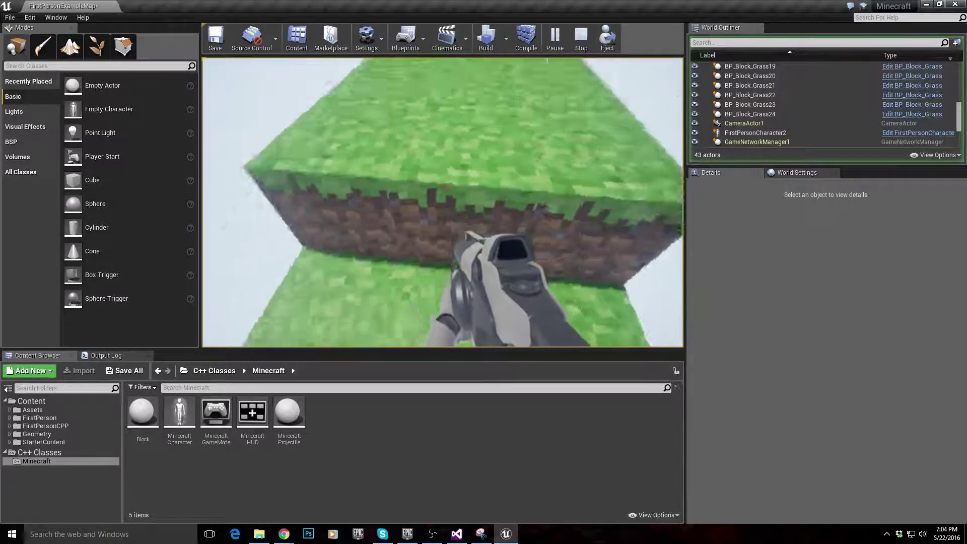
{"action": "key", "text": "s"}
{"action": "key", "text": "w"}
{"action": "key", "text": "s"}
{"action": "key", "text": "w"}
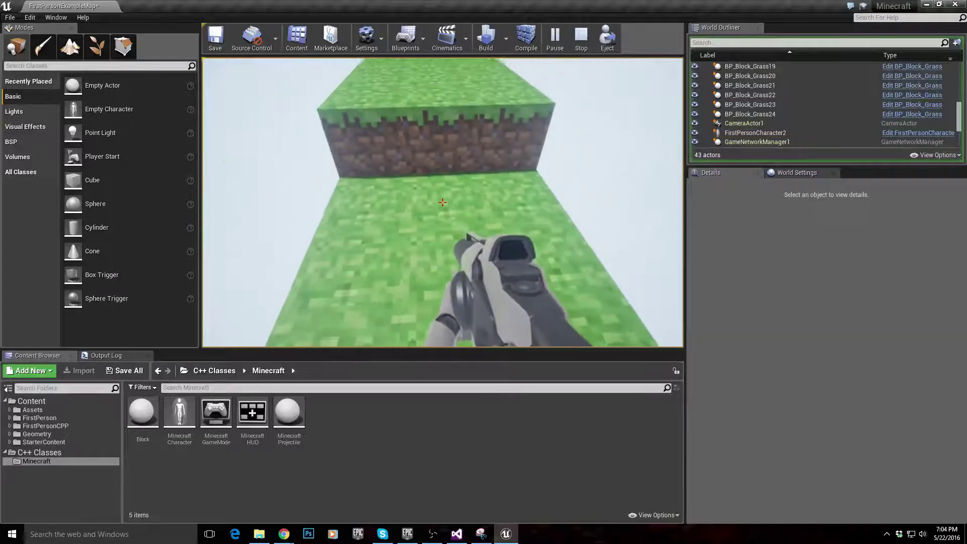
{"action": "key", "text": "Escape"}
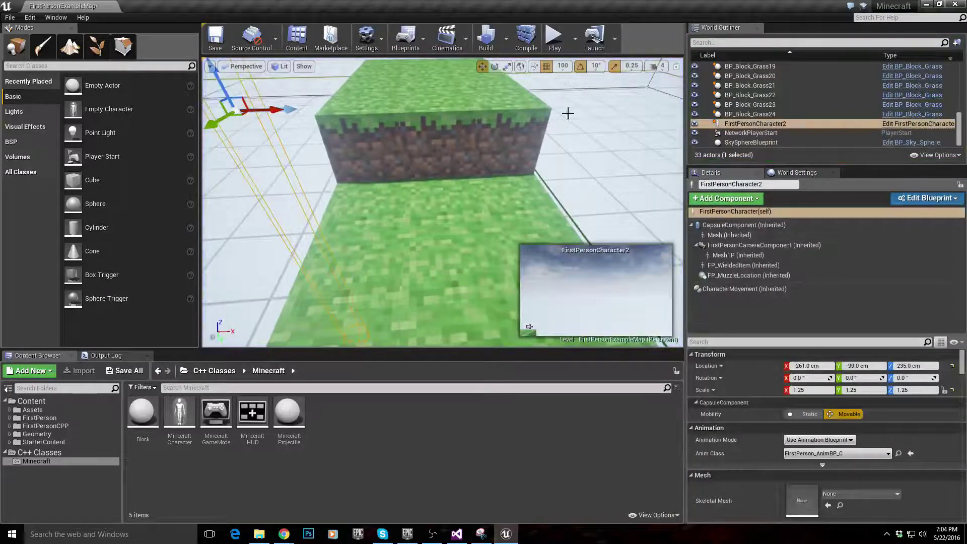
Step: Return the components from Mesh through FP_MuzzleLocation to the capsule along the X axis
{"action": "left_click", "coordinate": [563, 66]}
{"action": "key", "text": "f"}
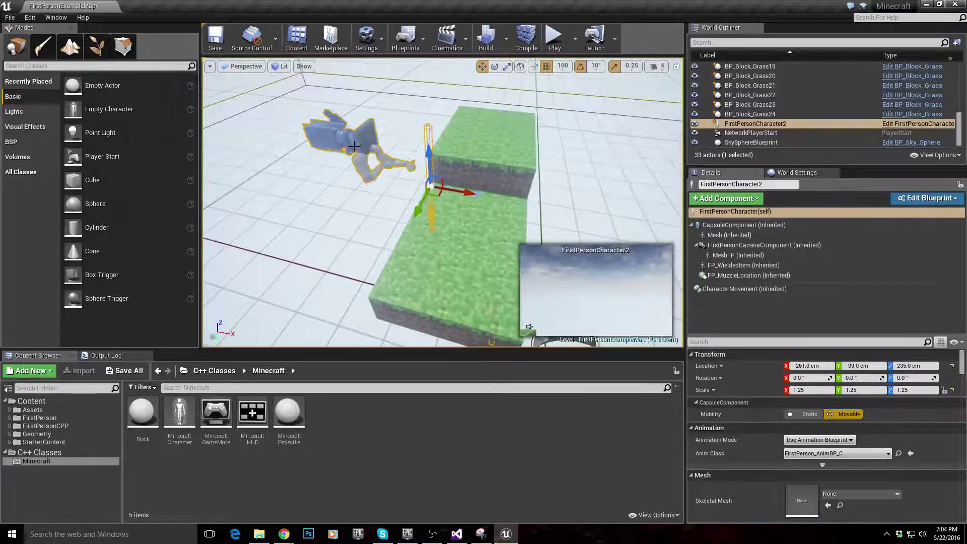
{"action": "left_click", "coordinate": [729, 235]}
{"action": "left_click", "coordinate": [726, 275], "text": "shift"}
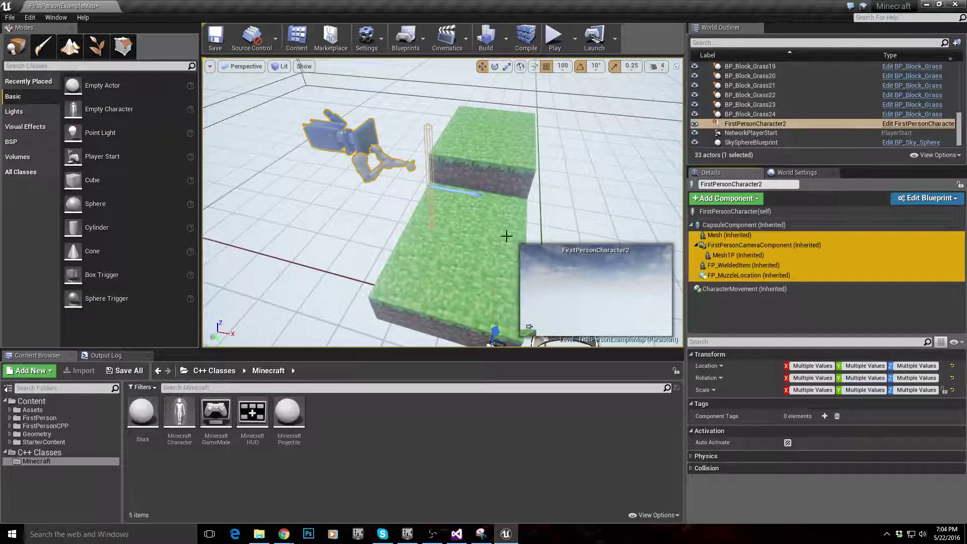
{"action": "scroll", "coordinate": [424, 249], "scroll_direction": "down", "scroll_amount": 4}
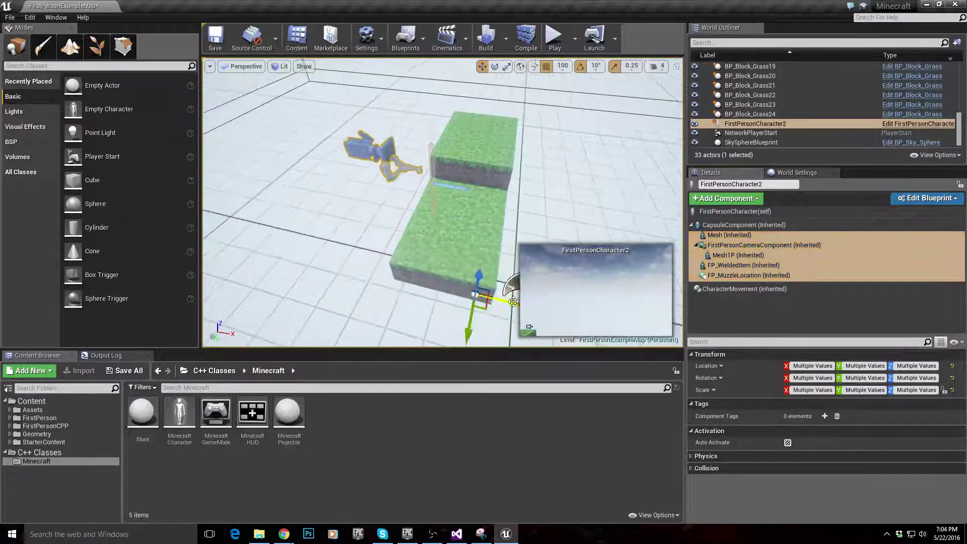
{"action": "scroll", "coordinate": [454, 197], "scroll_direction": "up", "scroll_amount": 8}
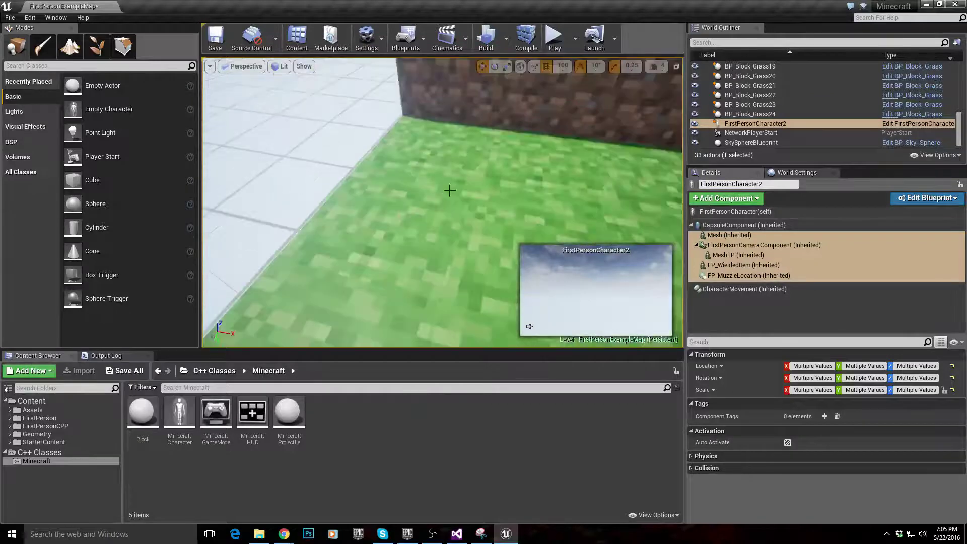
{"action": "scroll", "coordinate": [453, 196], "scroll_direction": "down", "scroll_amount": 3}
{"action": "right_click_drag", "start_coordinate": [454, 196], "coordinate": [449, 166]}
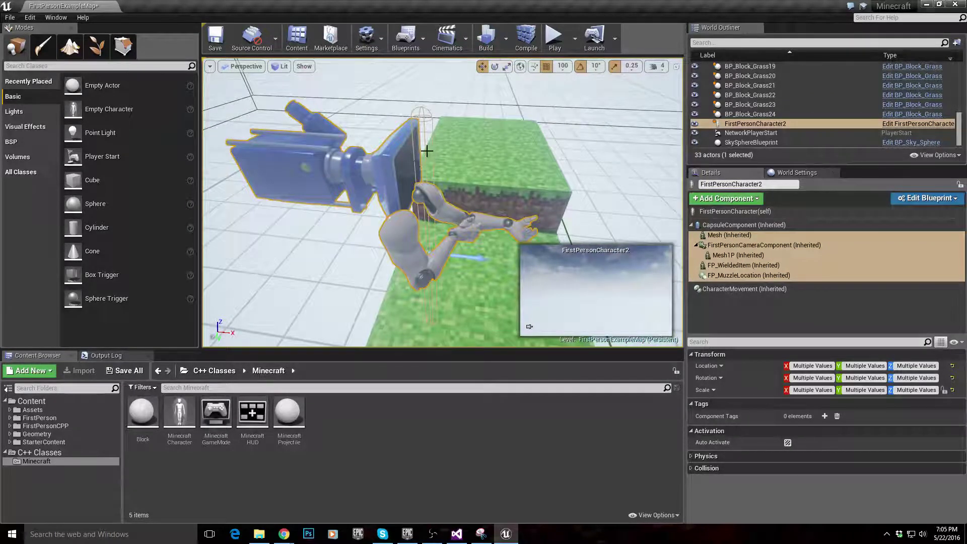
{"action": "scroll", "coordinate": [424, 153], "scroll_direction": "down", "scroll_amount": 3}
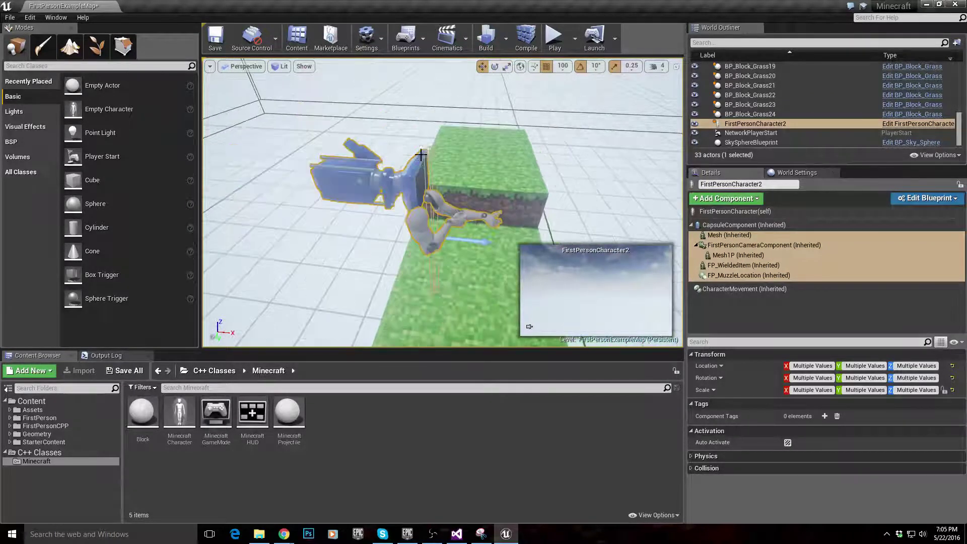
Step: Play-test the level with the arms back at the capsule, walking and jumping between the two grass platforms, and stop the session
{"action": "left_click", "coordinate": [554, 38]}
{"action": "key", "text": "w"}
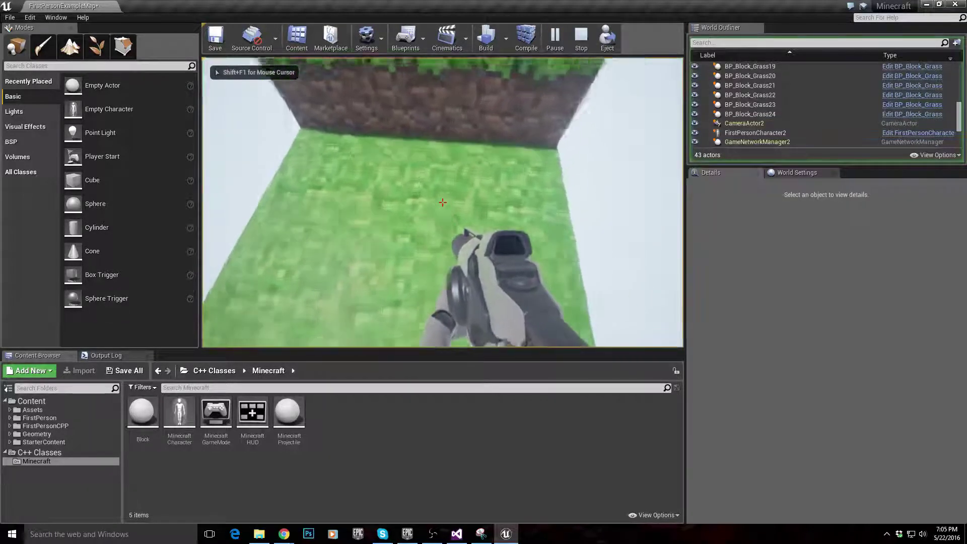
{"action": "key", "text": "space"}
{"action": "key", "text": "w"}
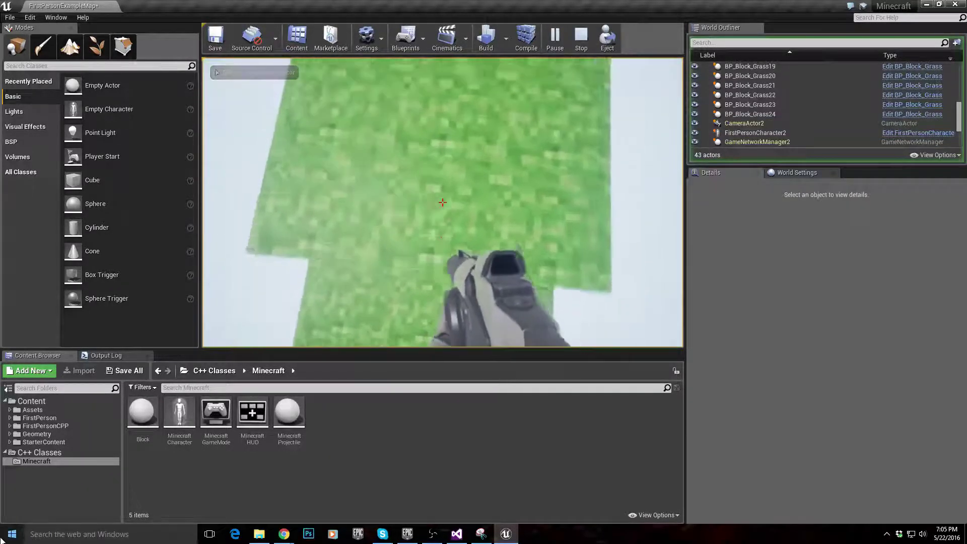
{"action": "key", "text": "w"}
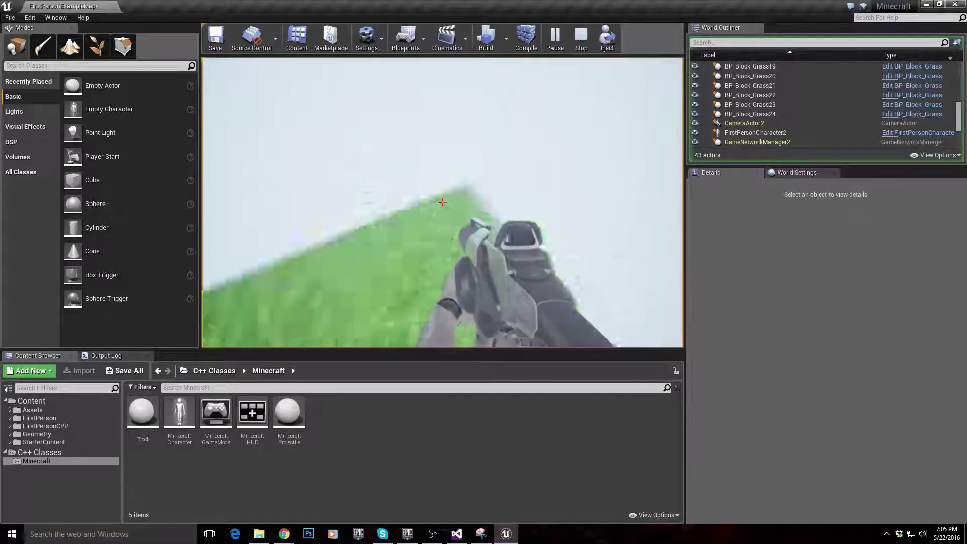
{"action": "key", "text": "space"}
{"action": "key", "text": "w"}
{"action": "key", "text": "s"}
{"action": "key", "text": "w"}
{"action": "key", "text": "s"}
{"action": "key", "text": "w"}
{"action": "key", "text": "space"}
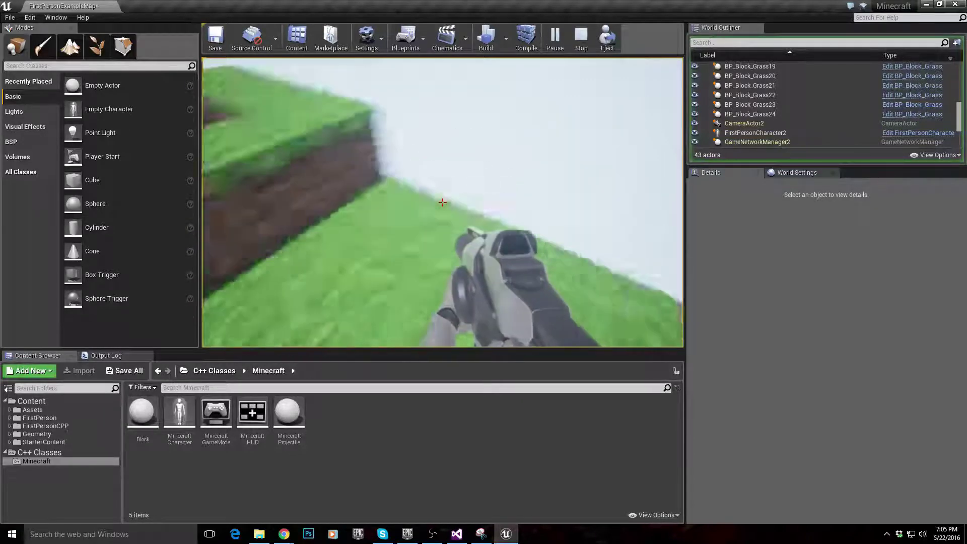
{"action": "key", "text": "w"}
{"action": "key", "text": "space"}
{"action": "key", "text": "w"}
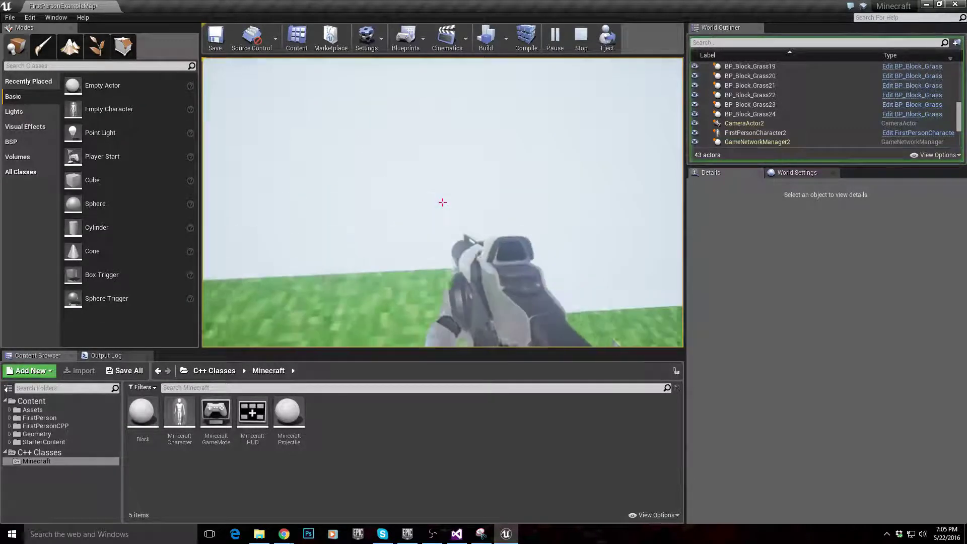
{"action": "key", "text": "s"}
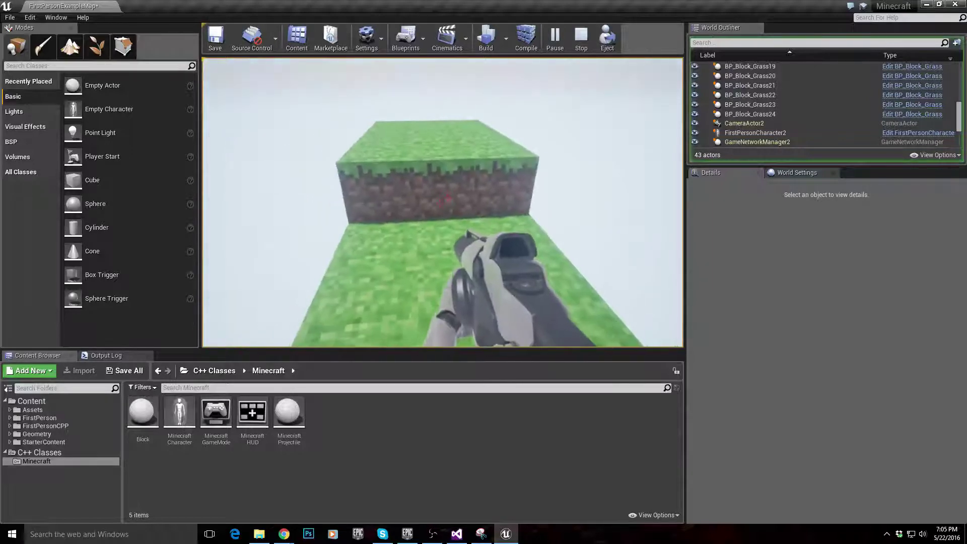
{"action": "key", "text": "w"}
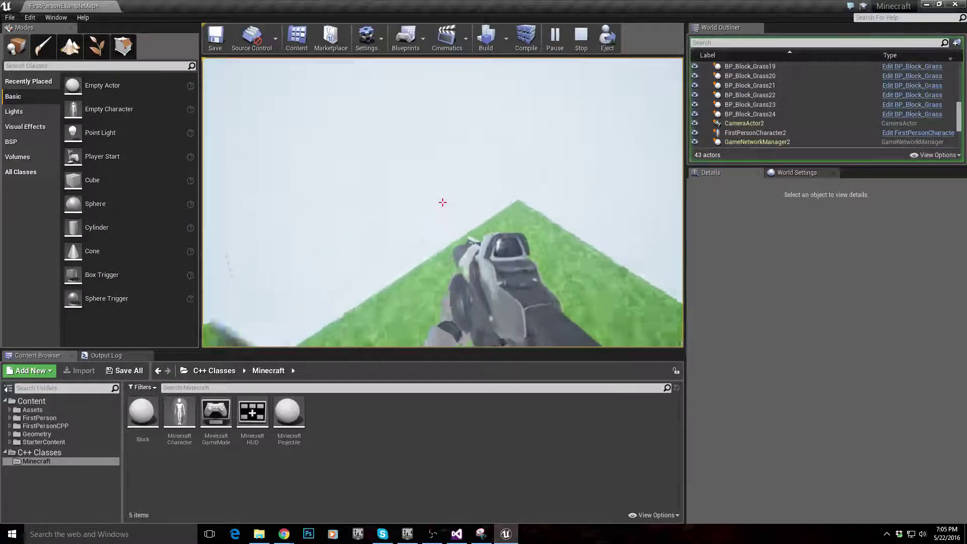
{"action": "key", "text": "Escape"}
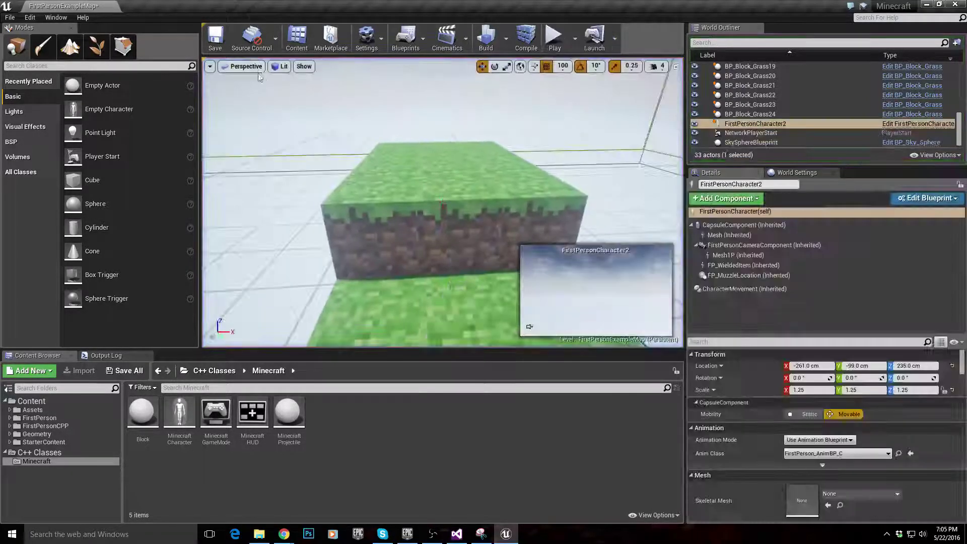
Step: Hide the character's Mesh1P arms by turning off the component's Visible rendering property
{"action": "key", "text": "s"}
{"action": "right_click_drag", "start_coordinate": [498, 219], "coordinate": [526, 229]}
{"action": "key", "text": "w"}
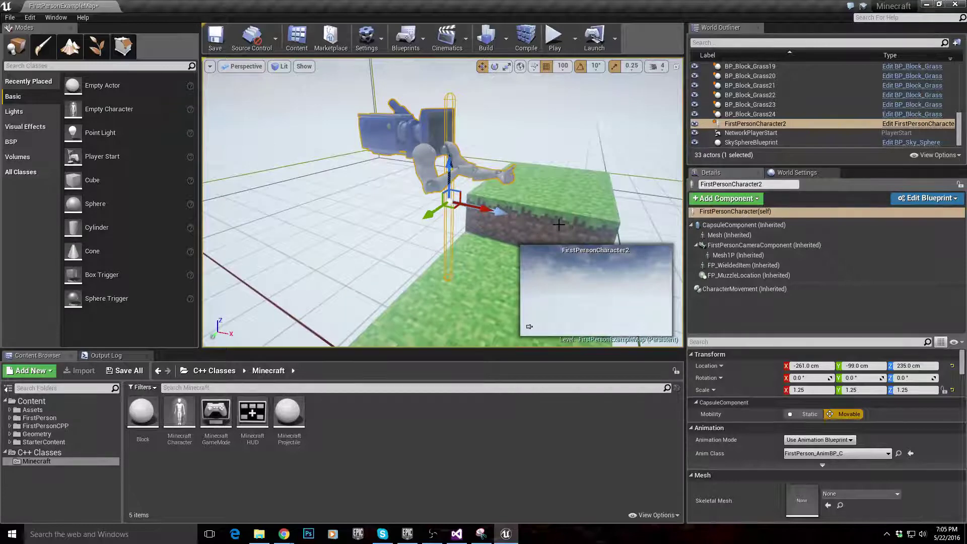
{"action": "right_click_drag", "start_coordinate": [497, 247], "coordinate": [529, 222]}
{"action": "left_click", "coordinate": [747, 255]}
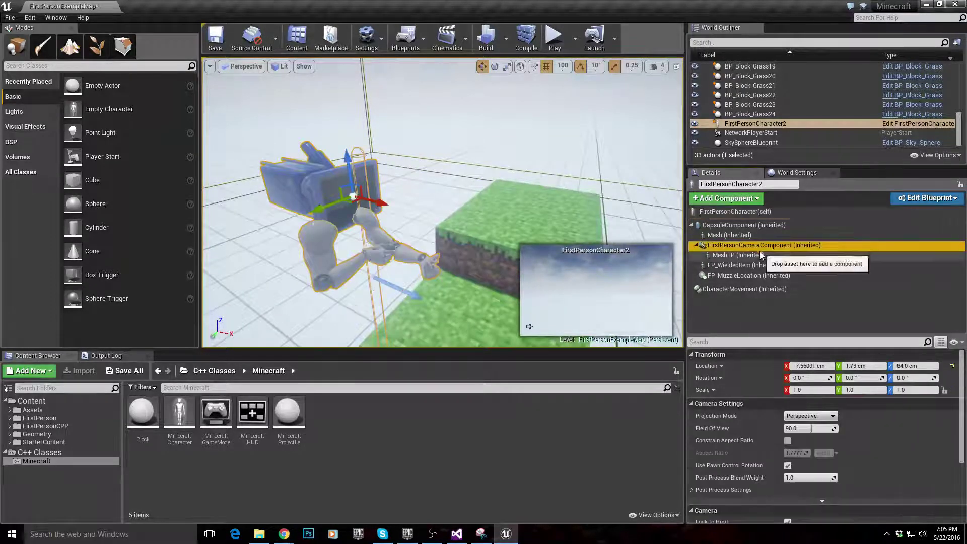
{"action": "scroll", "coordinate": [764, 348], "scroll_direction": "down", "scroll_amount": 5}
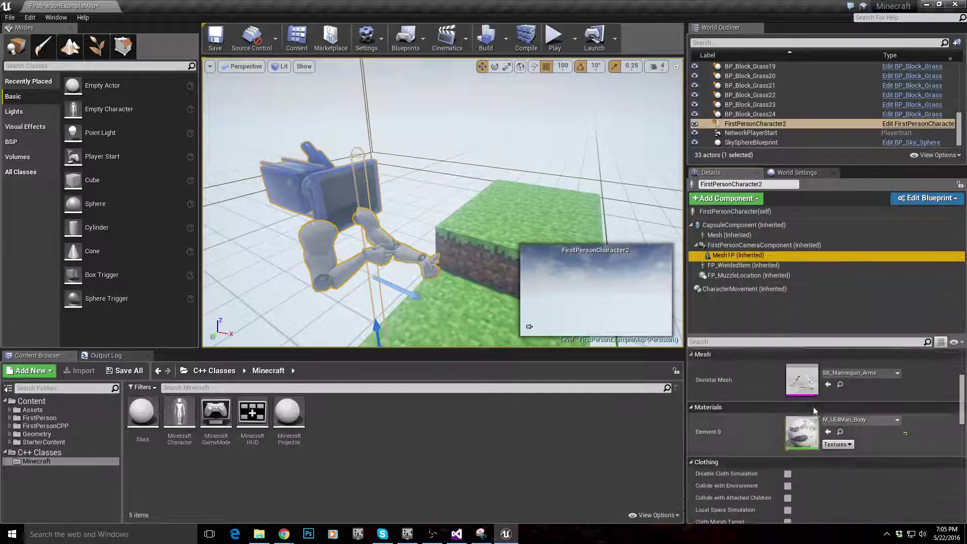
{"action": "left_click", "coordinate": [763, 346]}
{"action": "type", "text": "visi"}
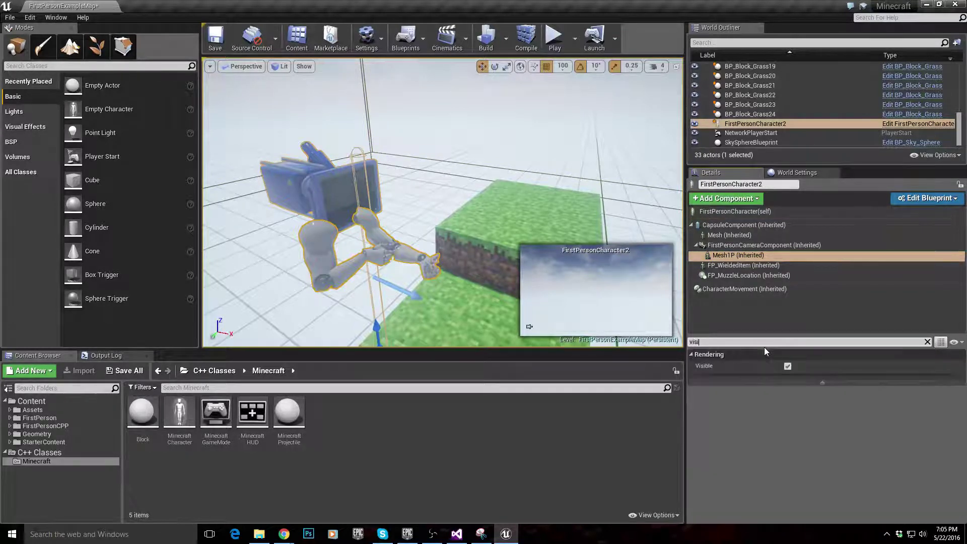
{"action": "left_click", "coordinate": [788, 366]}
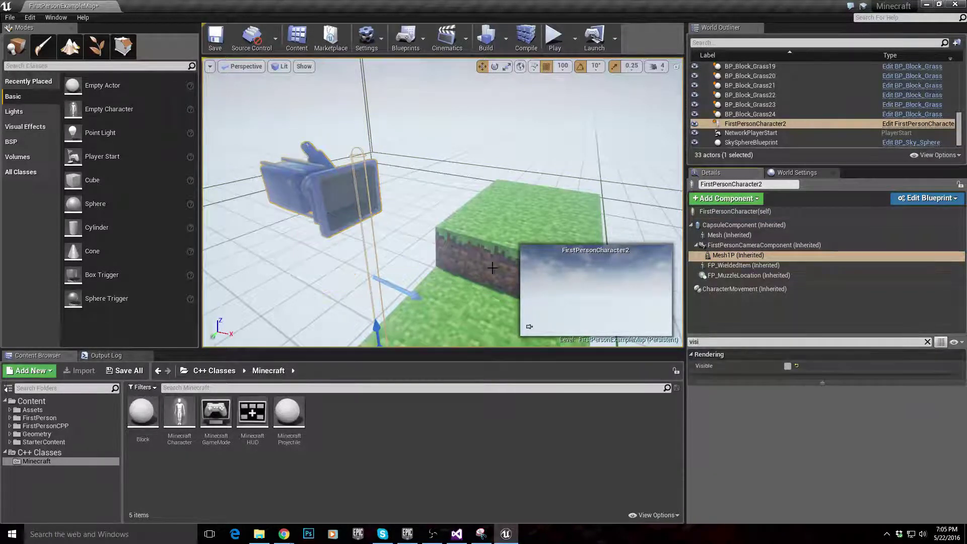
{"action": "right_click_drag", "start_coordinate": [403, 217], "coordinate": [396, 176]}
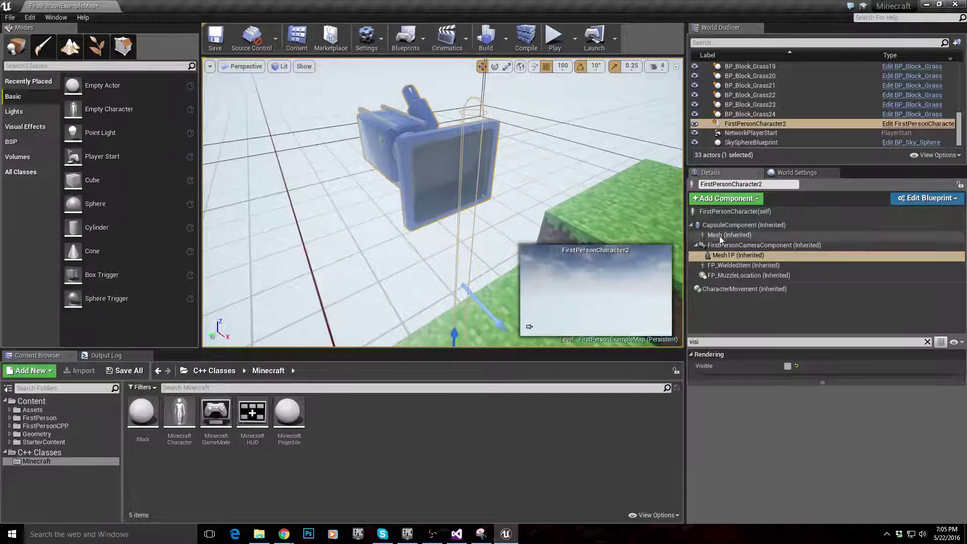
{"action": "mouse_move", "coordinate": [731, 256]}
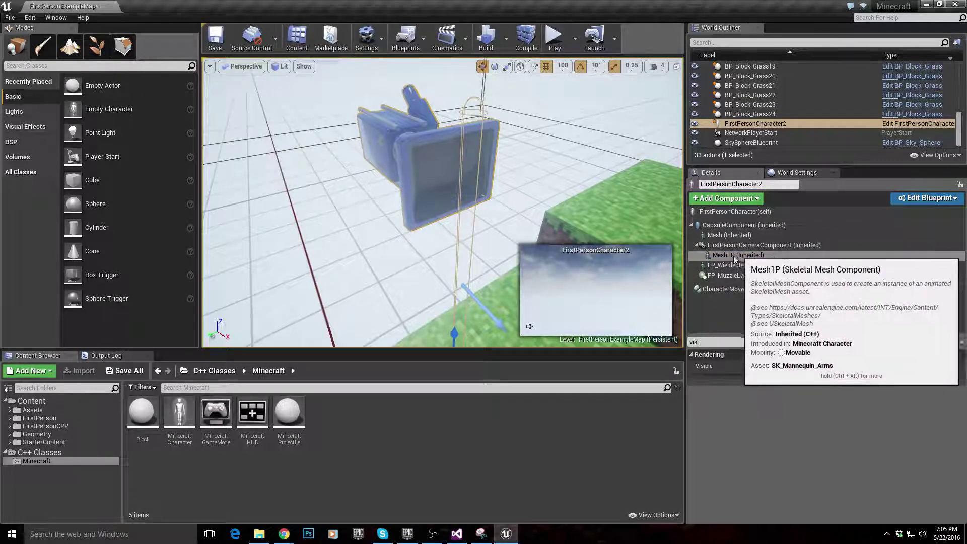
{"action": "left_click", "coordinate": [728, 258]}
{"action": "scroll", "coordinate": [447, 232], "scroll_direction": "down", "scroll_amount": 5}
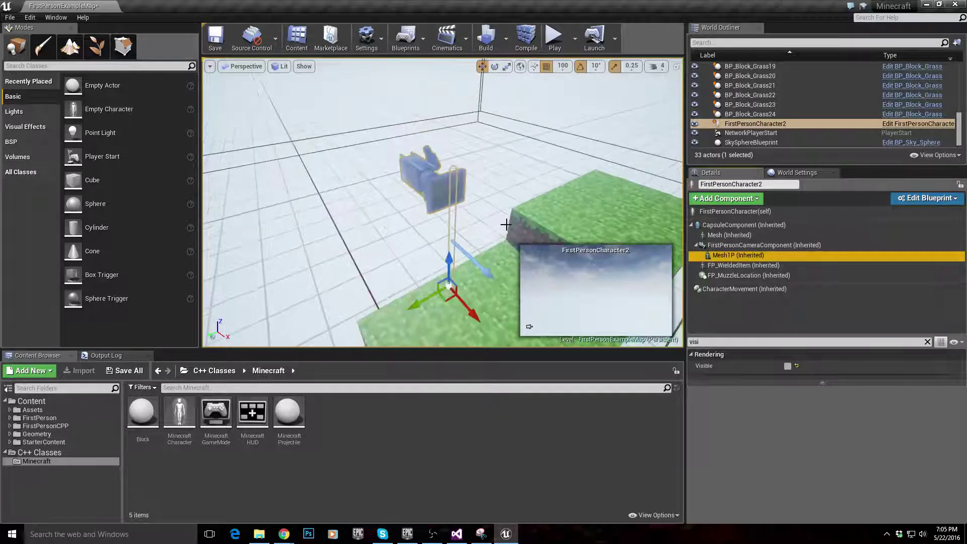
{"action": "right_click_drag", "start_coordinate": [503, 222], "coordinate": [547, 222]}
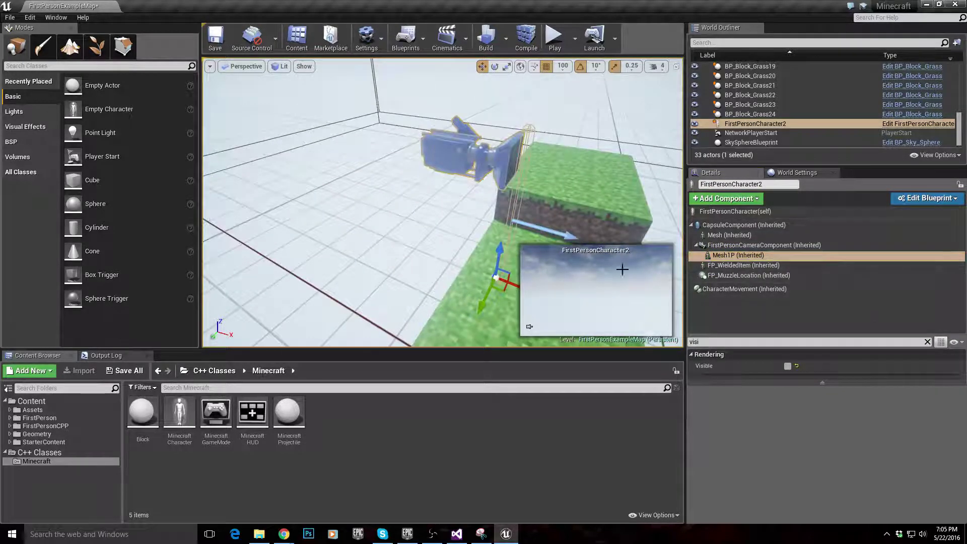
Step: Open the Wieldables folder under Assets/Meshes and select the Pickaxe mesh in it
{"action": "left_click", "coordinate": [31, 410]}
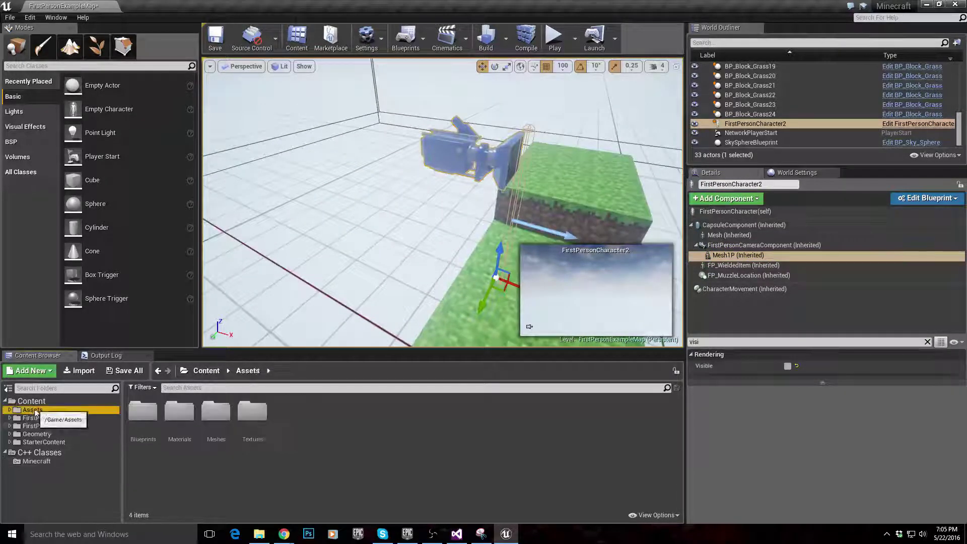
{"action": "double_click", "coordinate": [217, 421]}
{"action": "double_click", "coordinate": [165, 440]}
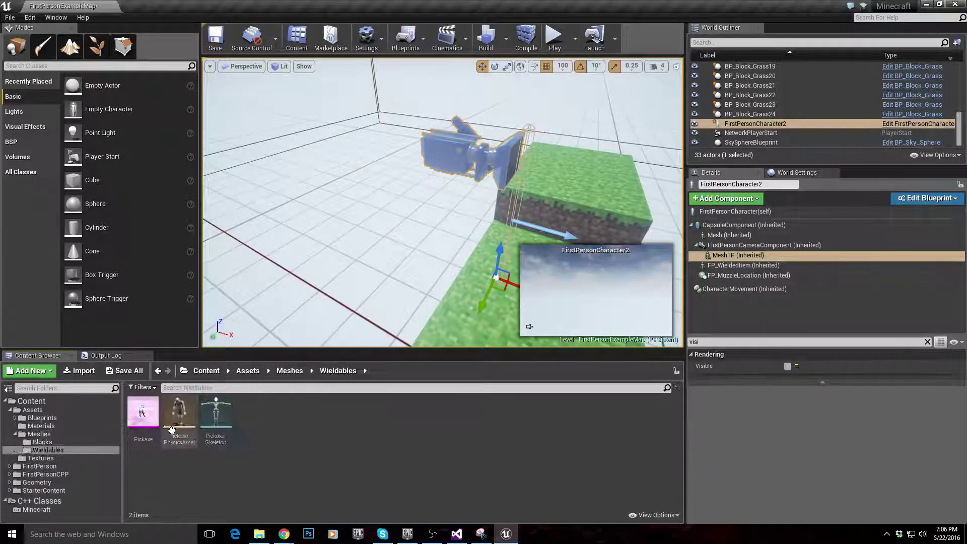
{"action": "left_click", "coordinate": [142, 420]}
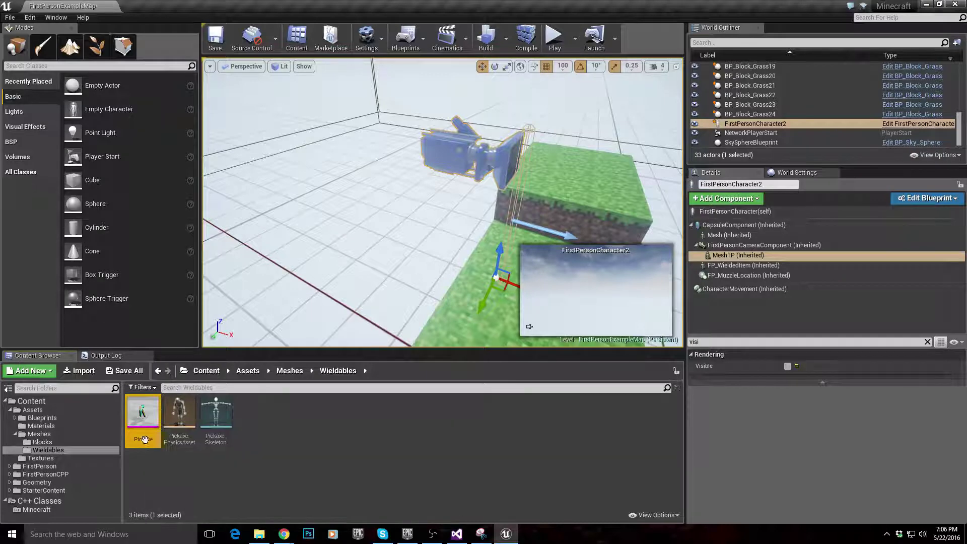
{"action": "left_click", "coordinate": [47, 451]}
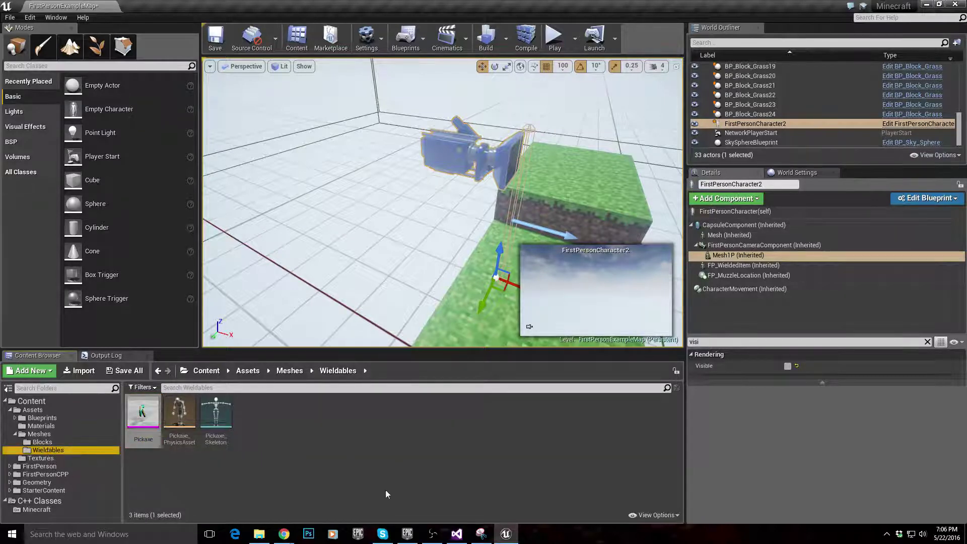
Step: Import the Pickaxe model from File Explorer into the Wieldables folder, overwriting all existing assets
{"action": "left_click", "coordinate": [262, 536]}
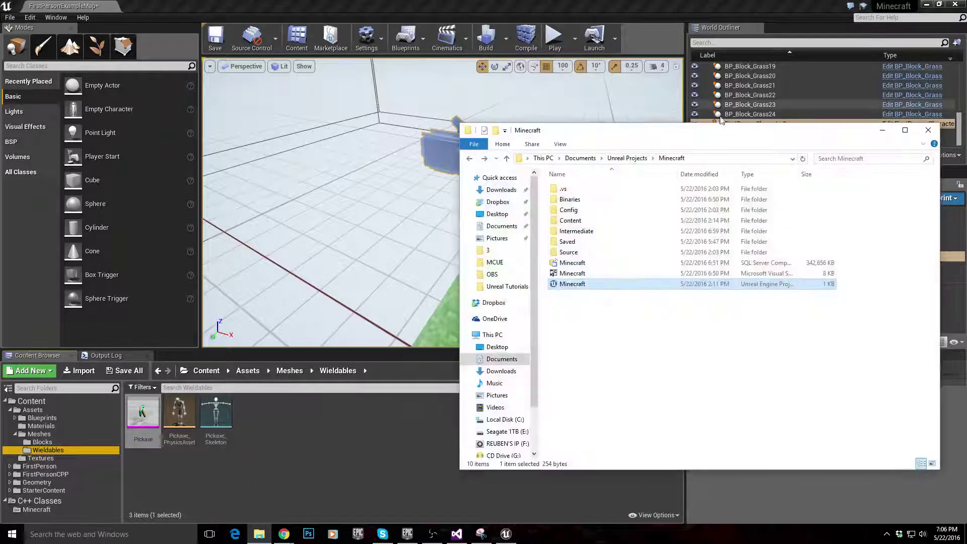
{"action": "left_click_drag", "start_coordinate": [711, 132], "coordinate": [966, 135]}
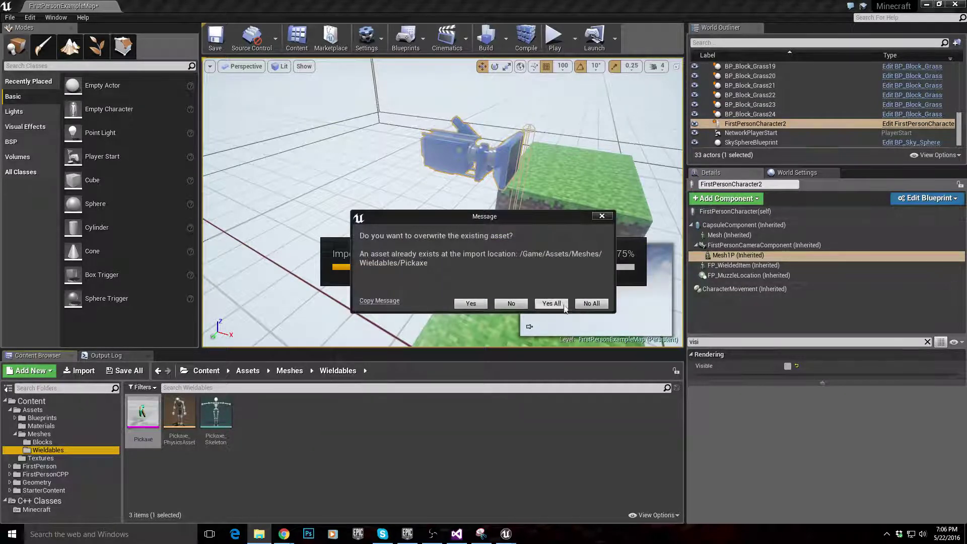
{"action": "left_click", "coordinate": [552, 304]}
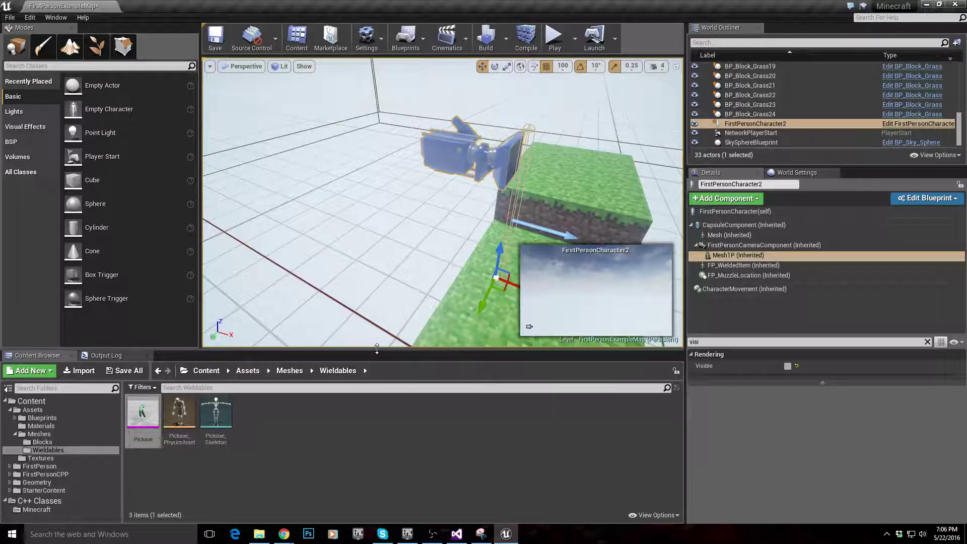
Step: Force-delete the Pickaxe mesh and remove its physics asset and skeleton so the Wieldables folder is empty
{"action": "left_click", "coordinate": [135, 411]}
{"action": "left_click", "coordinate": [179, 438]}
{"action": "left_click", "coordinate": [219, 417]}
{"action": "left_click", "coordinate": [150, 429]}
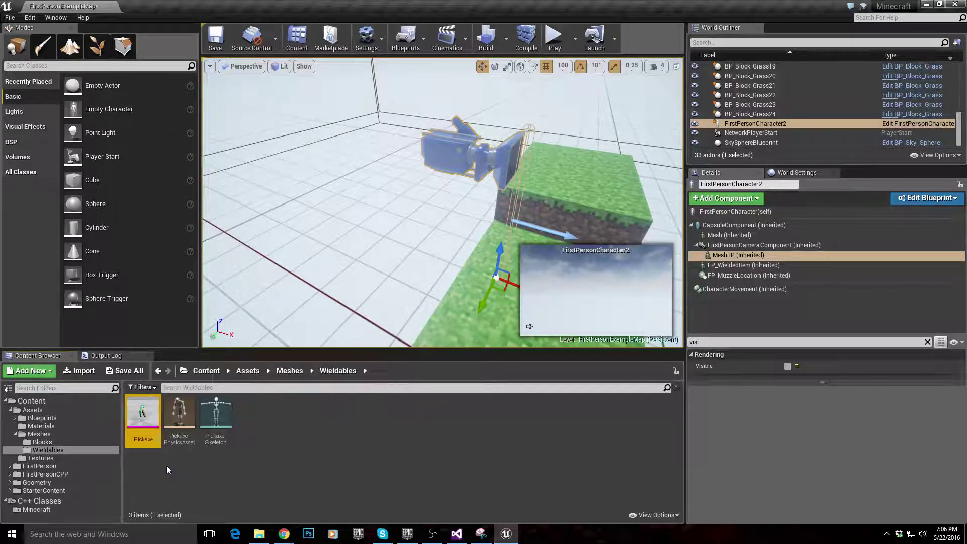
{"action": "key", "text": "Delete"}
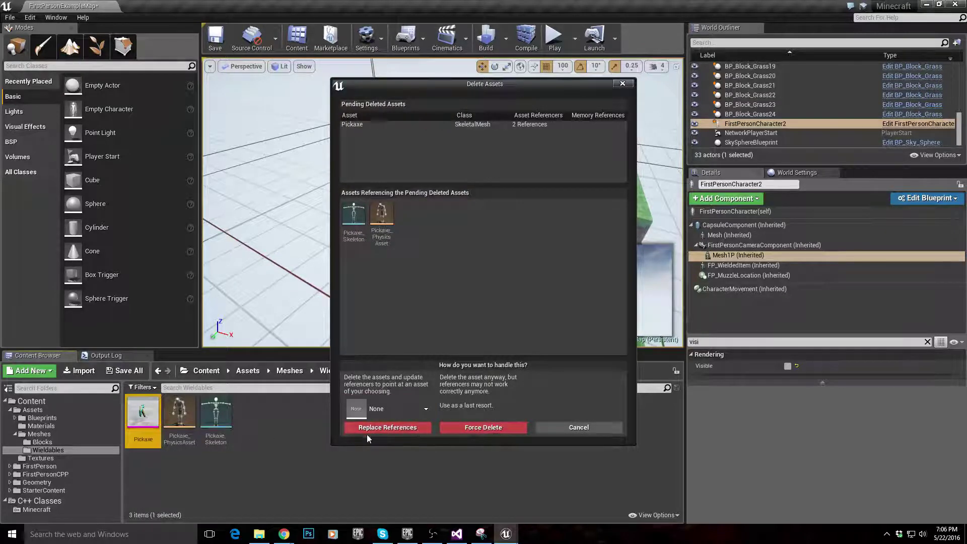
{"action": "left_click", "coordinate": [480, 428]}
{"action": "left_click", "coordinate": [143, 415]}
{"action": "key", "text": "Delete"}
{"action": "left_click", "coordinate": [454, 429]}
{"action": "left_click", "coordinate": [144, 415]}
{"action": "key", "text": "Delete"}
{"action": "left_click", "coordinate": [353, 426]}
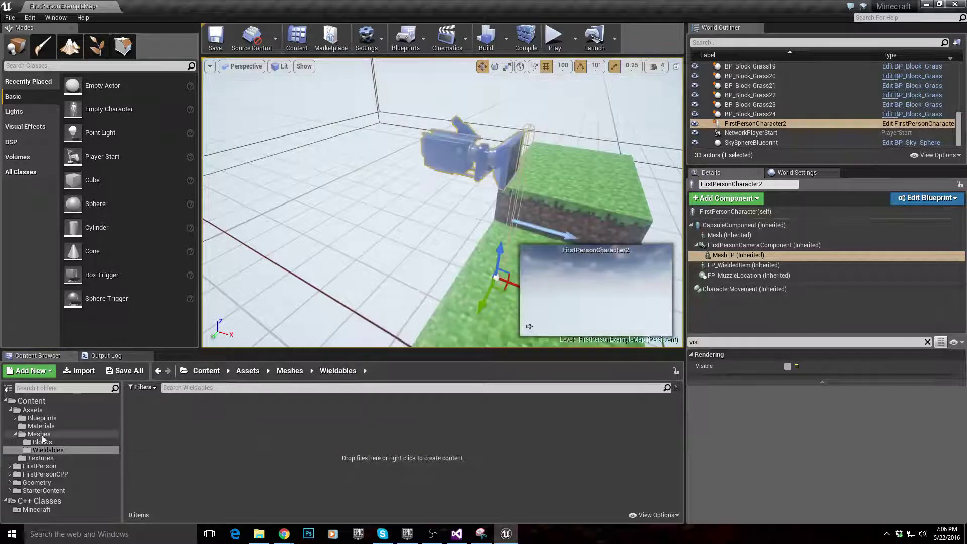
{"action": "left_click", "coordinate": [47, 419]}
{"action": "left_click", "coordinate": [49, 427]}
{"action": "left_click", "coordinate": [50, 451]}
{"action": "left_click", "coordinate": [39, 437]}
Step: Import the Pickaxe FBX from File Explorer into Wieldables as a skeletal mesh with materials and textures, overwriting all existing assets
{"action": "left_click", "coordinate": [42, 450]}
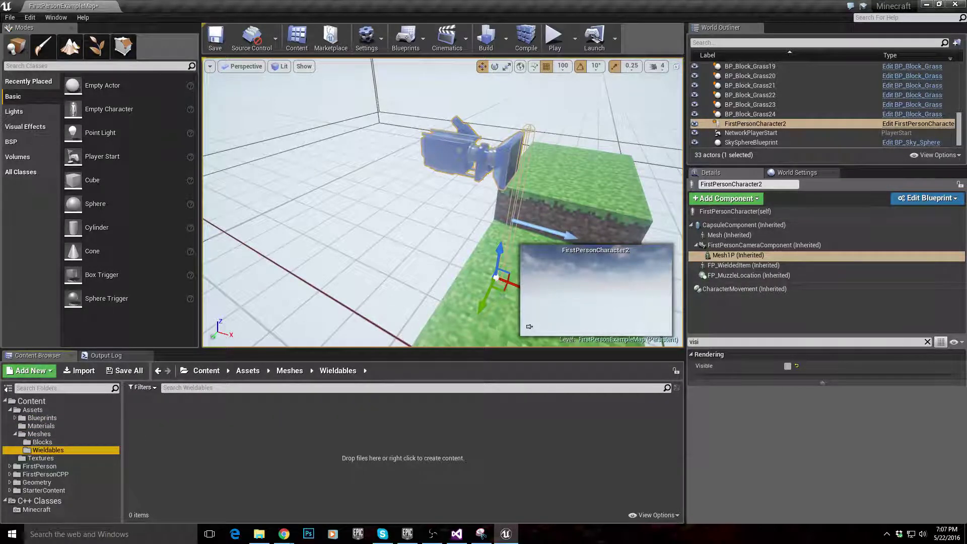
{"action": "key", "text": "super+e"}
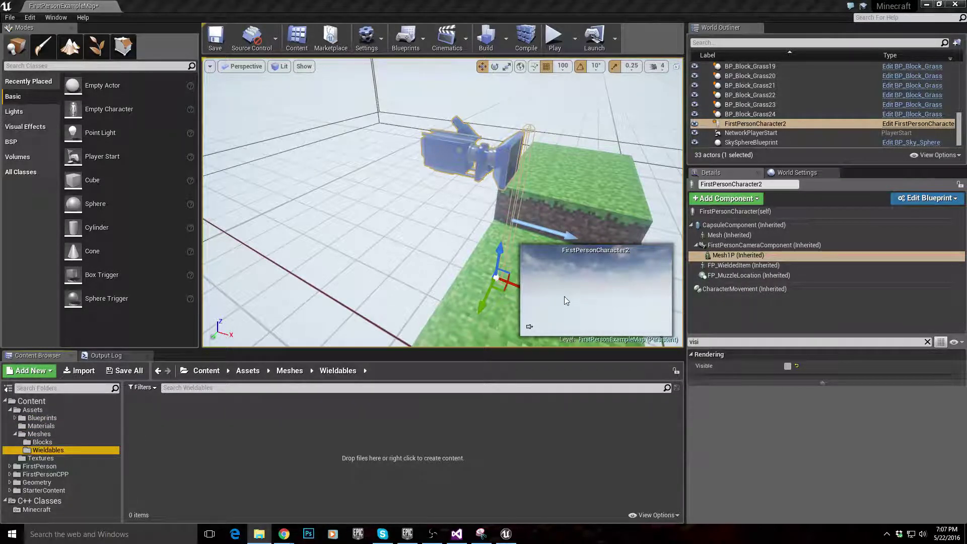
{"action": "left_click_drag", "start_coordinate": [215, 428], "coordinate": [212, 430]}
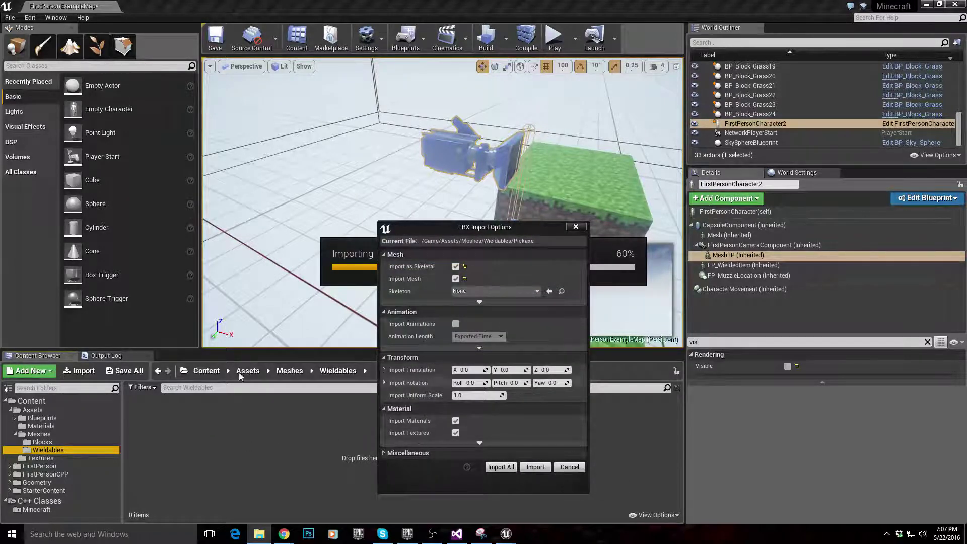
{"action": "left_click", "coordinate": [535, 467]}
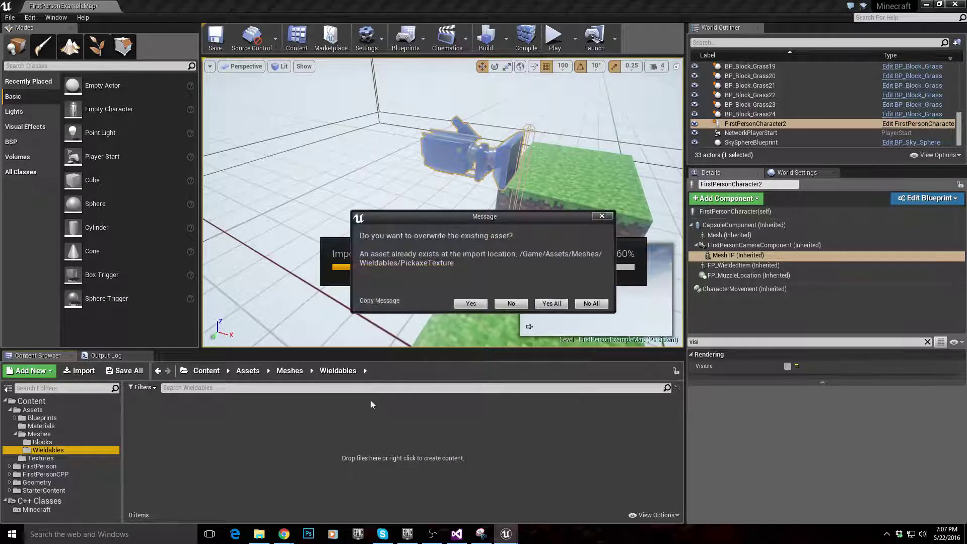
{"action": "left_click", "coordinate": [552, 304]}
{"action": "left_click", "coordinate": [552, 312]}
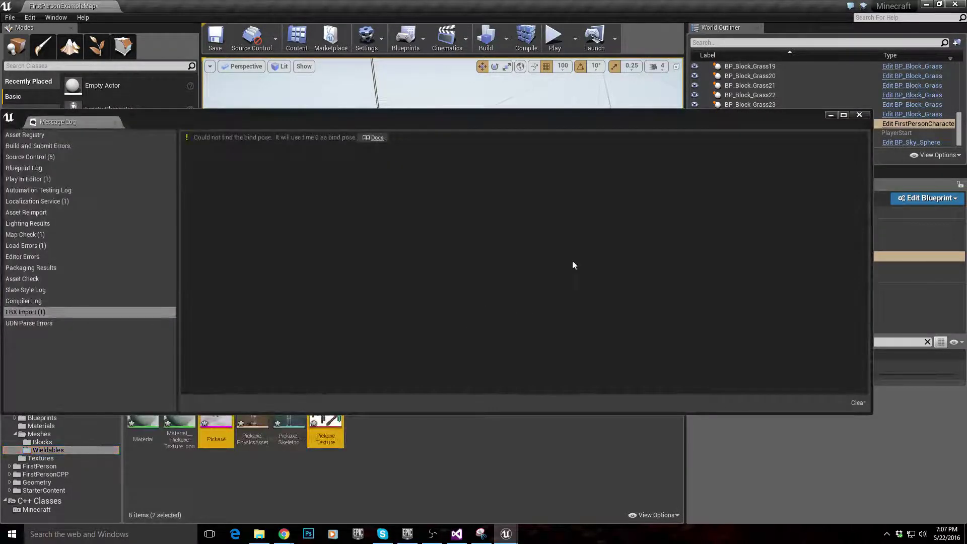
{"action": "left_click", "coordinate": [859, 115]}
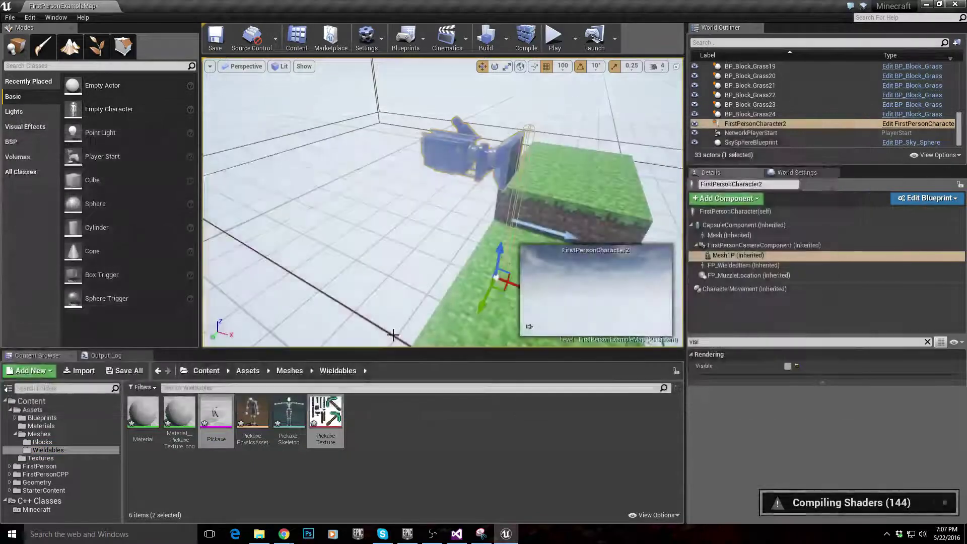
Step: Open the imported Pickaxe skeletal mesh for editing and view the materials available for Element 0
{"action": "right_click_drag", "start_coordinate": [389, 268], "coordinate": [312, 282]}
{"action": "mouse_move", "coordinate": [425, 266]}
{"action": "right_mouse_down"}
{"action": "mouse_move", "coordinate": [408, 272]}
{"action": "mouse_move", "coordinate": [428, 267]}
{"action": "right_mouse_up"}
{"action": "right_click", "coordinate": [221, 418]}
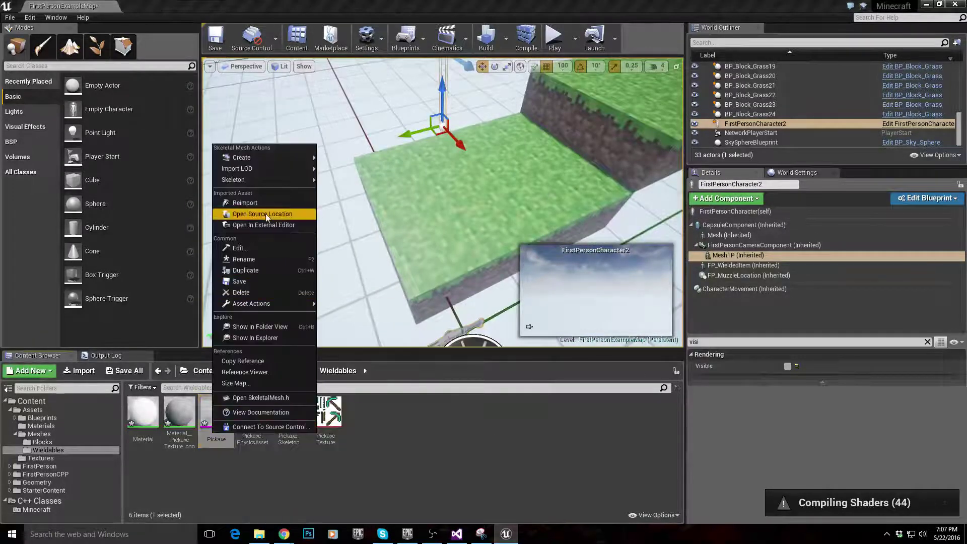
{"action": "left_click", "coordinate": [243, 481]}
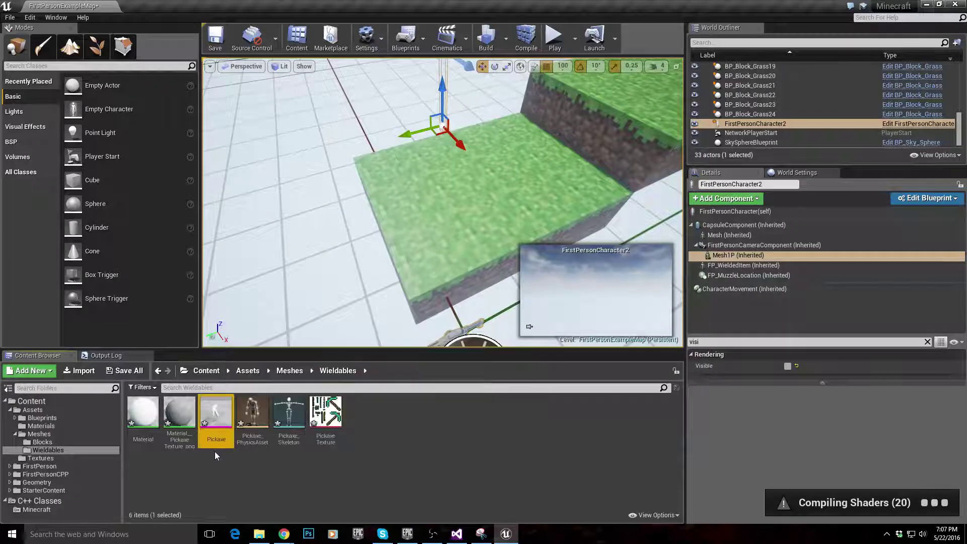
{"action": "double_click", "coordinate": [212, 424]}
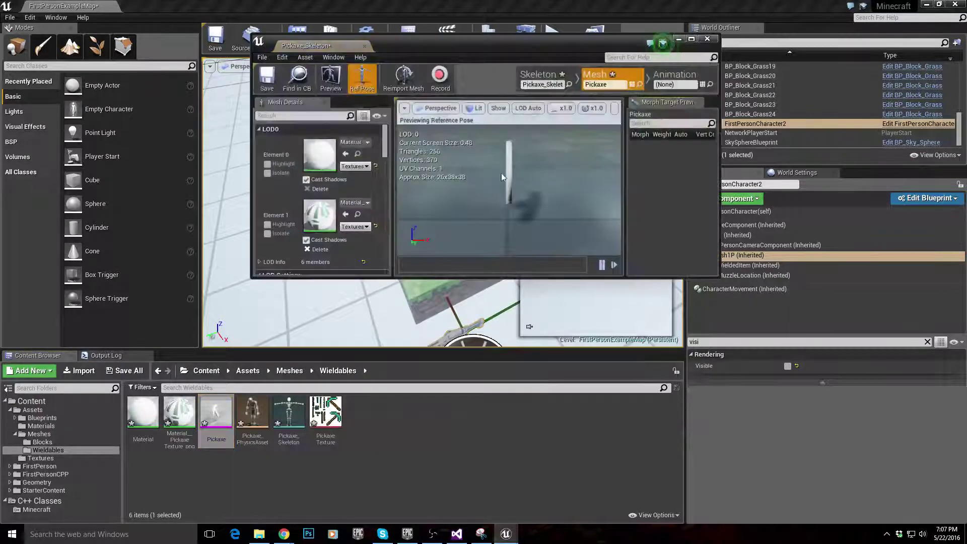
{"action": "left_click", "coordinate": [354, 142]}
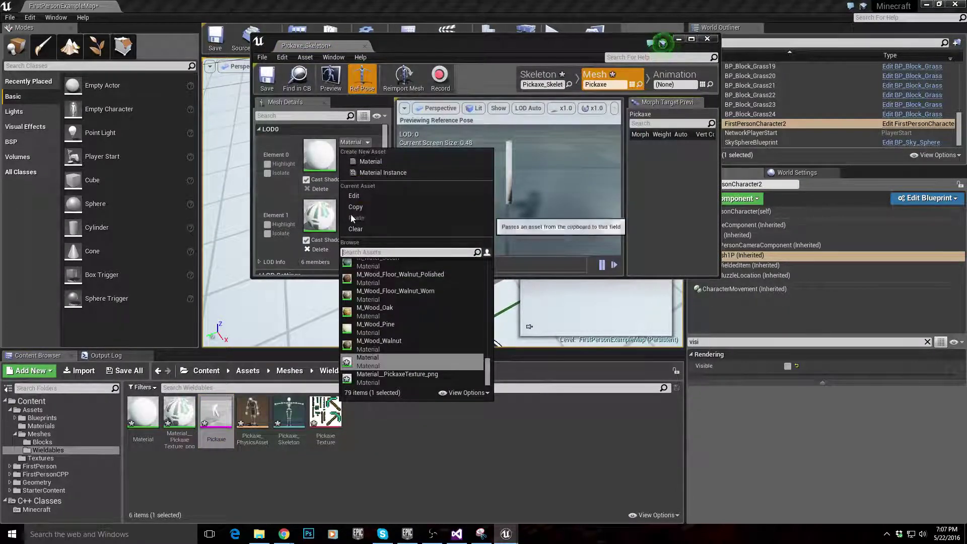
Step: Rename the Material__PickaxeTexture_png material in the Wieldables folder to M_Pickaxe_Diamond
{"action": "left_click", "coordinate": [173, 430]}
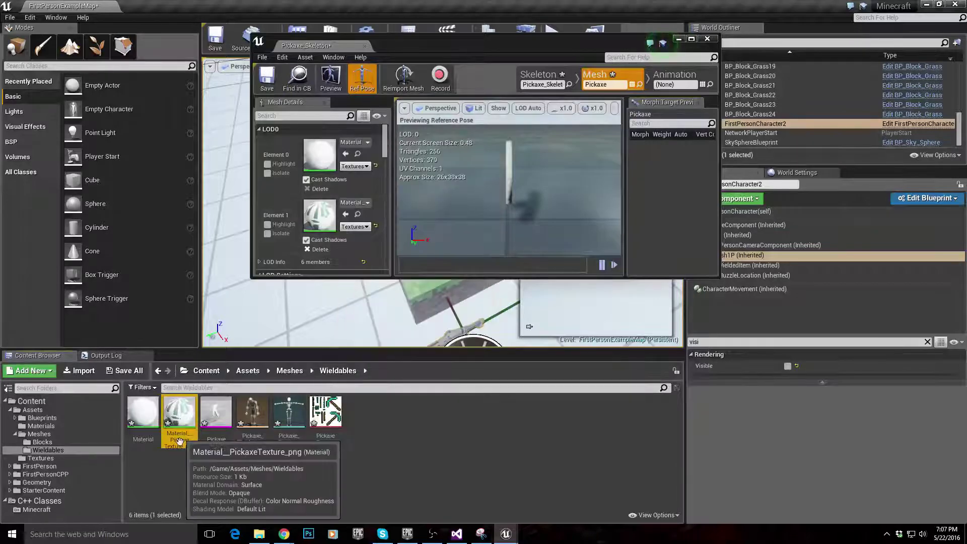
{"action": "right_click", "coordinate": [181, 408]}
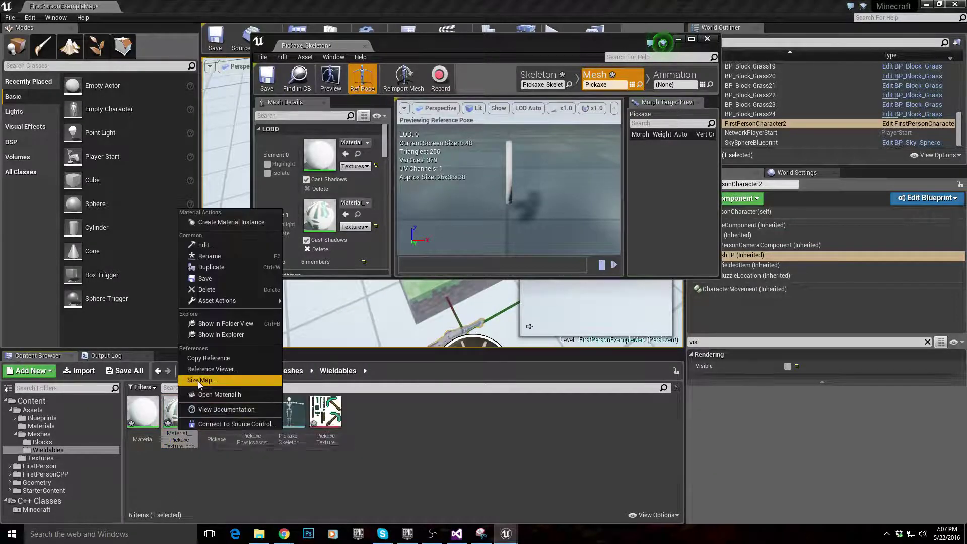
{"action": "left_click", "coordinate": [212, 259]}
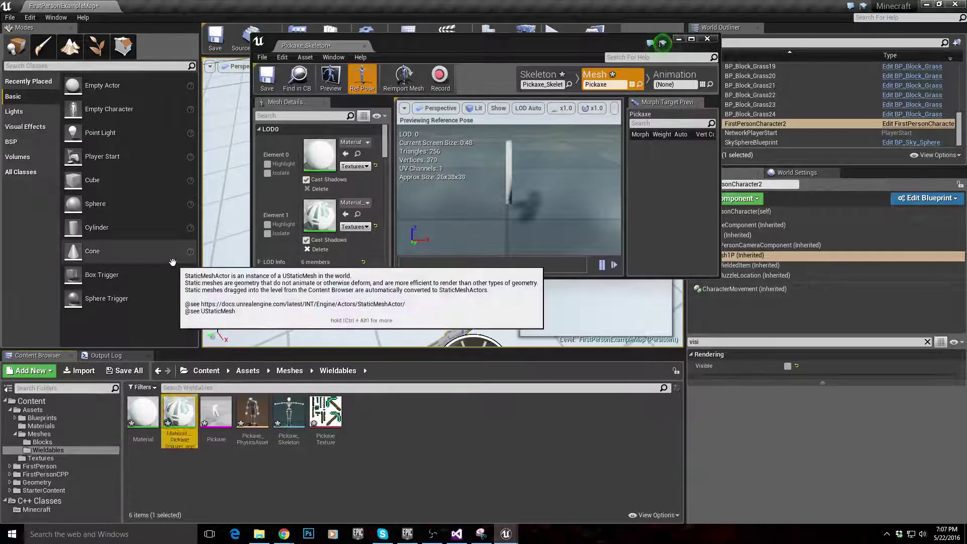
{"action": "type", "text": "m"}
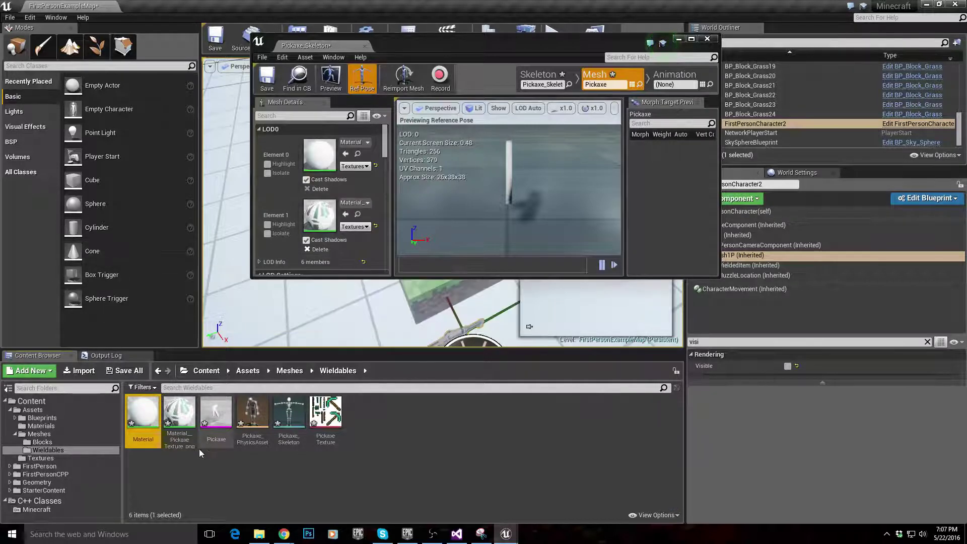
{"action": "right_click", "coordinate": [180, 424]}
{"action": "left_click", "coordinate": [214, 260]}
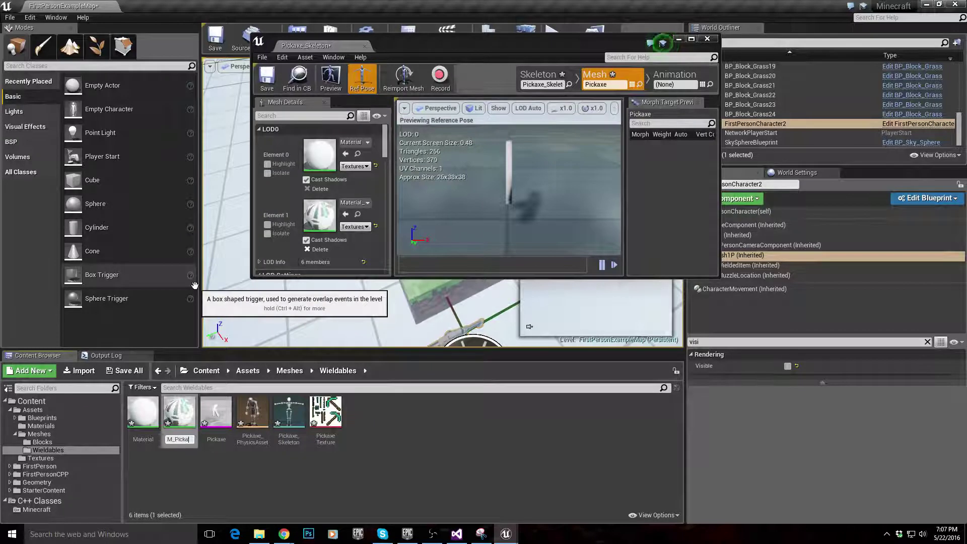
{"action": "type", "text": "M_Pickaxe_Diamond"}
{"action": "key", "text": "Return"}
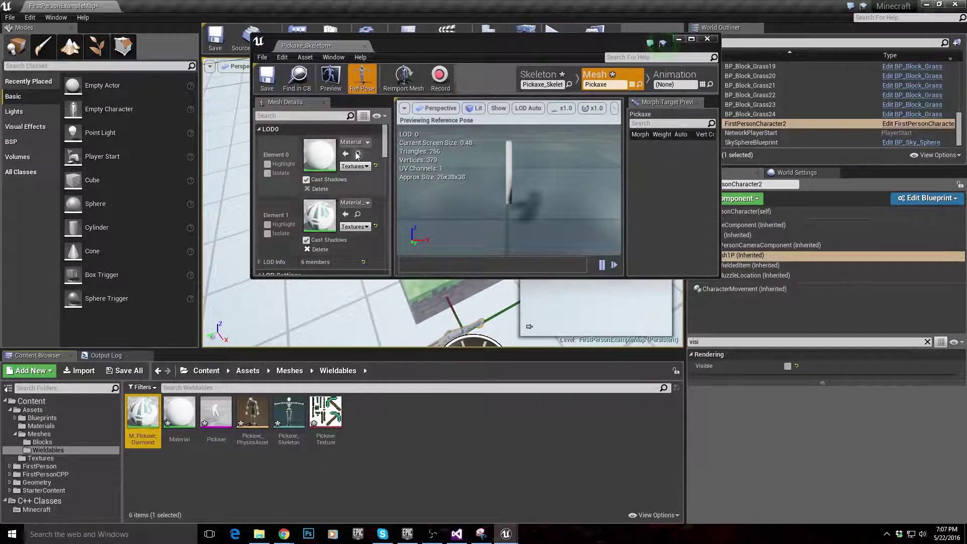
Step: Assign the M_Pickaxe_Diamond material to Element 0 of the Pickaxe mesh, inspect the textured model, and close the mesh editor
{"action": "left_click", "coordinate": [355, 203]}
{"action": "left_click", "coordinate": [354, 143]}
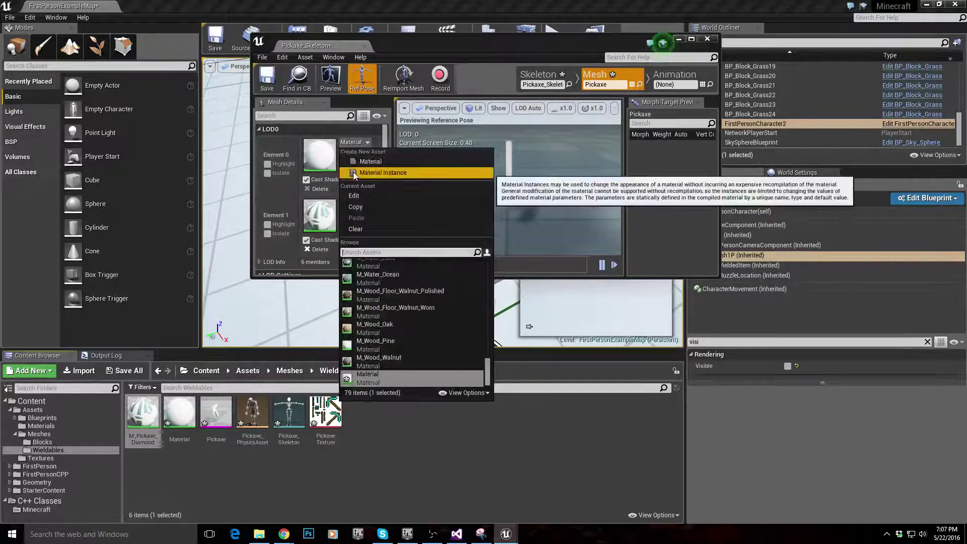
{"action": "type", "text": "m_pick"}
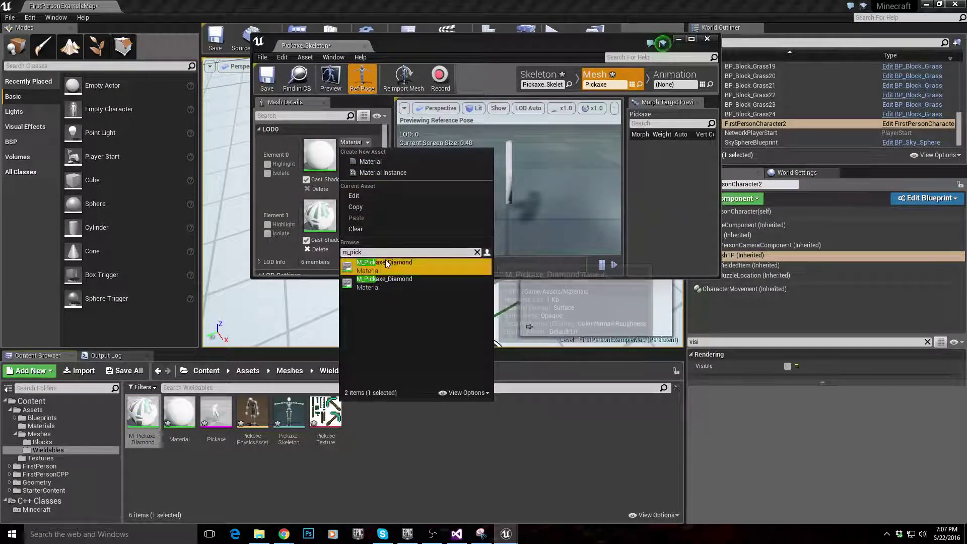
{"action": "left_click", "coordinate": [385, 261]}
{"action": "right_click_drag", "start_coordinate": [529, 177], "coordinate": [539, 150]}
{"action": "double_click", "coordinate": [522, 40]}
{"action": "left_click_drag", "start_coordinate": [553, 257], "coordinate": [509, 217]}
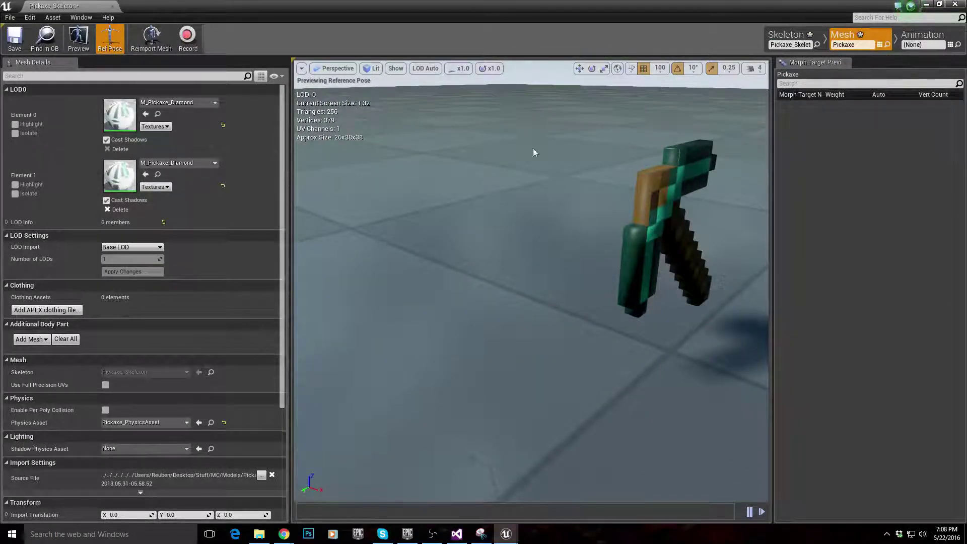
{"action": "left_click", "coordinate": [112, 7]}
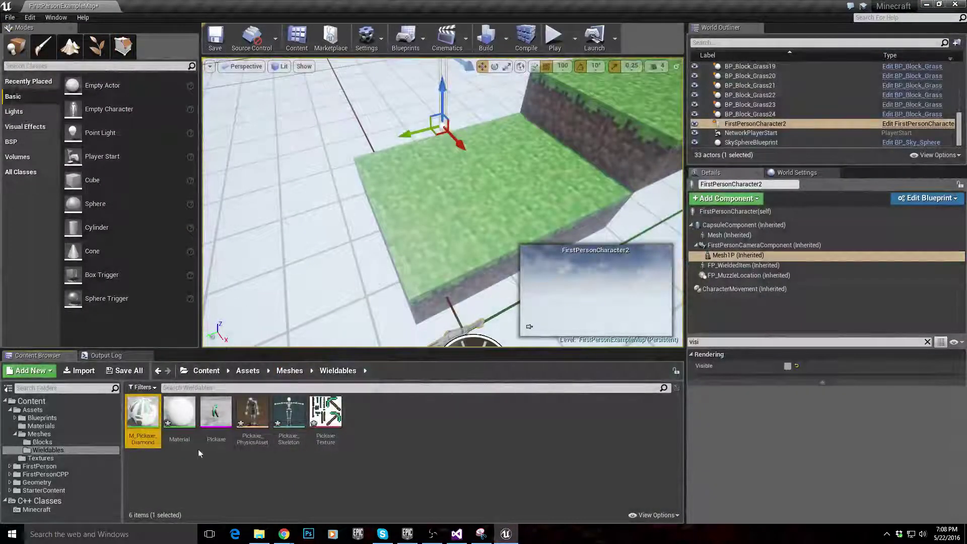
{"action": "left_click", "coordinate": [71, 449]}
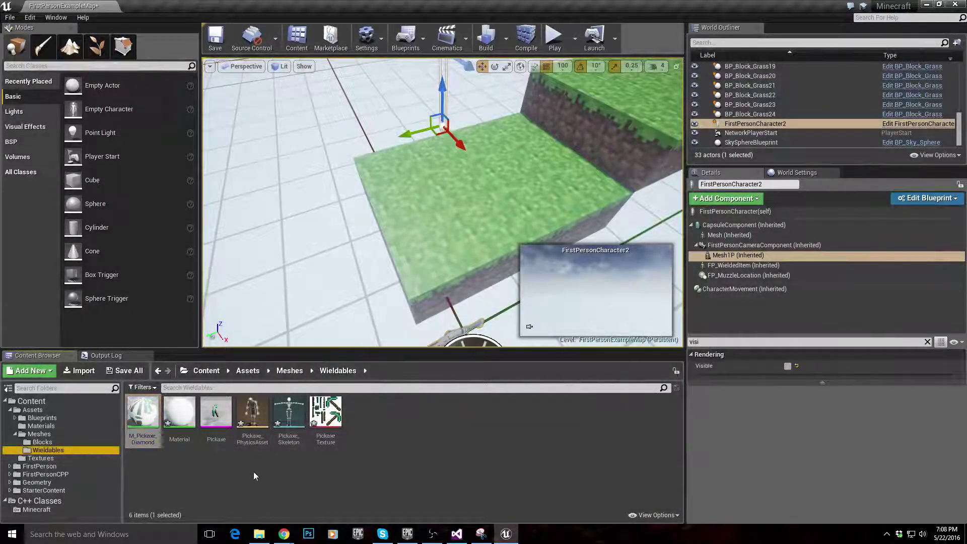
{"action": "left_click_drag", "start_coordinate": [326, 287], "coordinate": [328, 322]}
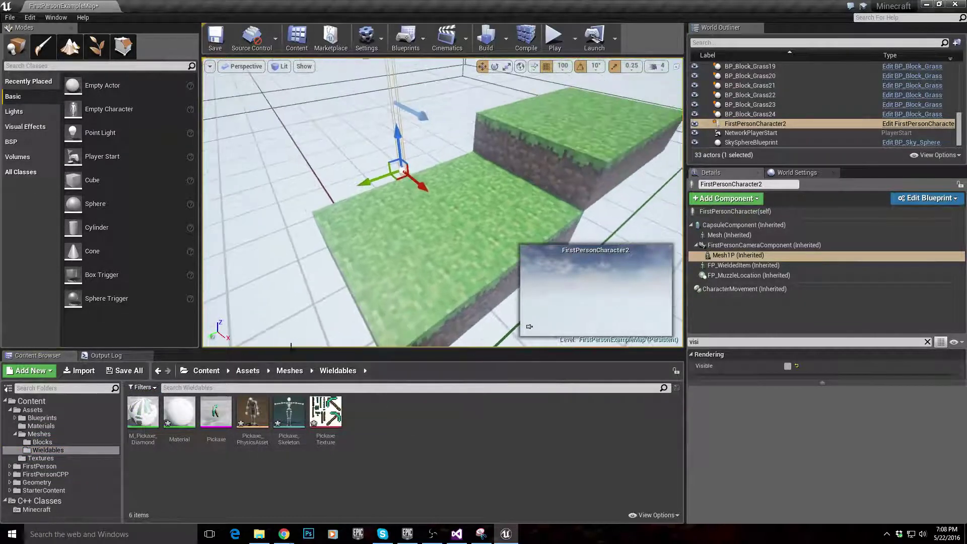
{"action": "left_click", "coordinate": [216, 411]}
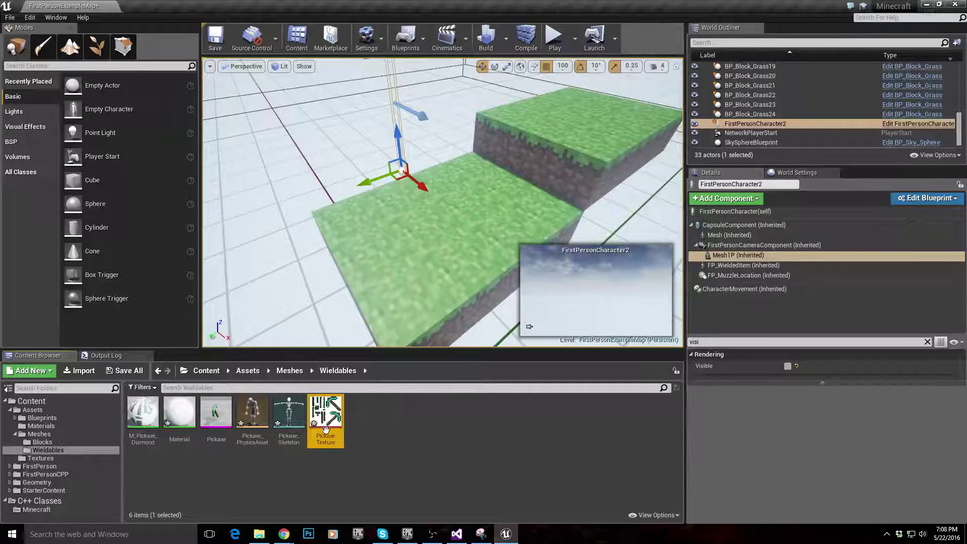
{"action": "key", "text": "Delete"}
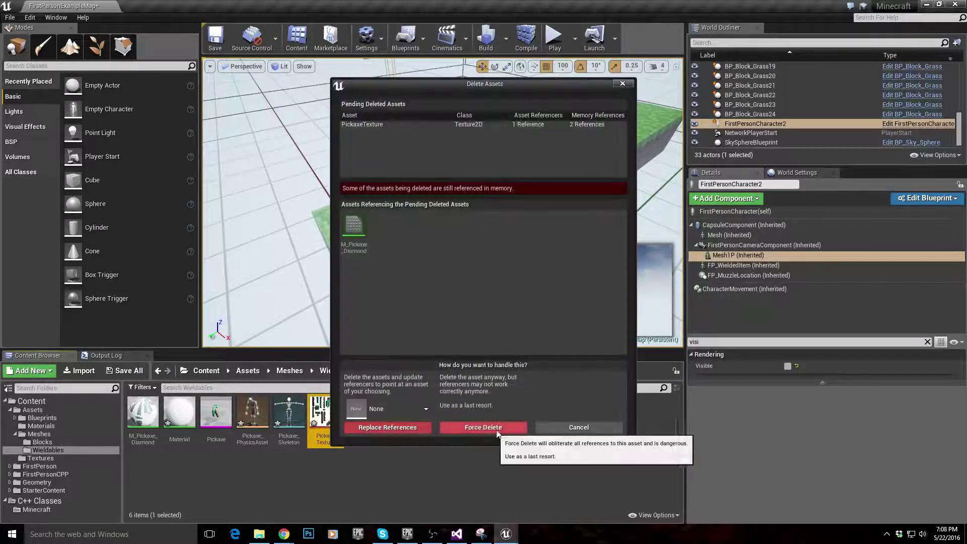
{"action": "left_click", "coordinate": [589, 427]}
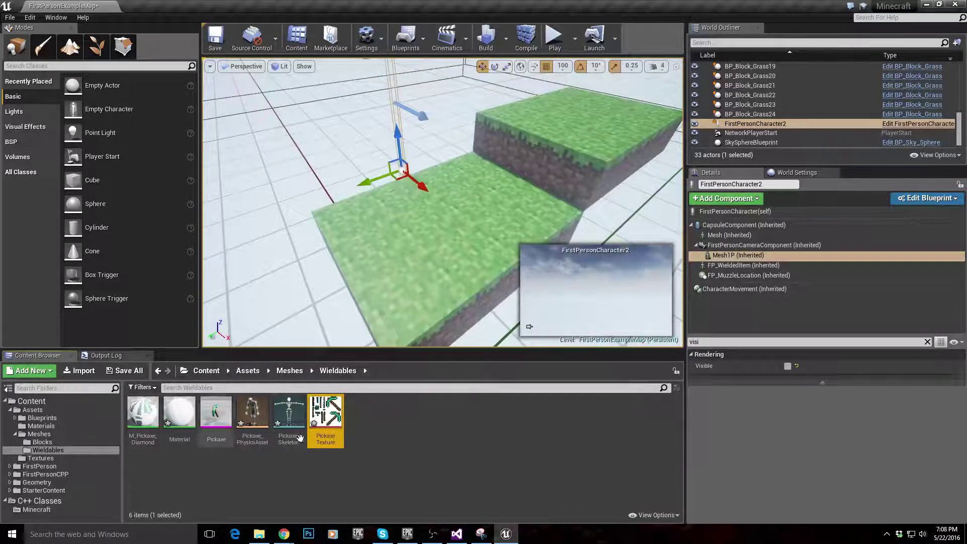
Step: Rename the PickaxeTexture asset in the Wieldables folder to T_Pickaxe_Diamond
{"action": "right_click", "coordinate": [325, 428]}
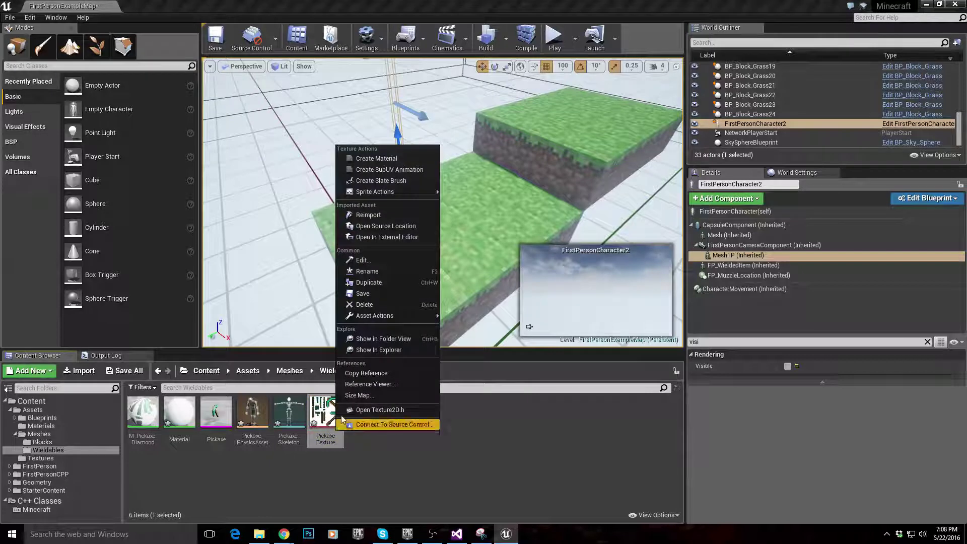
{"action": "left_click", "coordinate": [367, 272]}
{"action": "type", "text": "T_Pickaxe_Dia"}
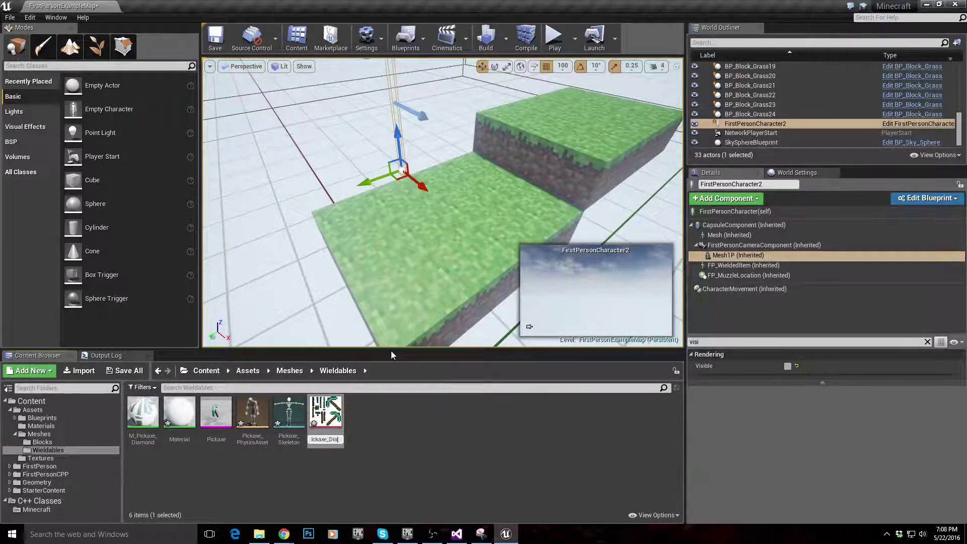
{"action": "type", "text": "mond"}
{"action": "key", "text": "Return"}
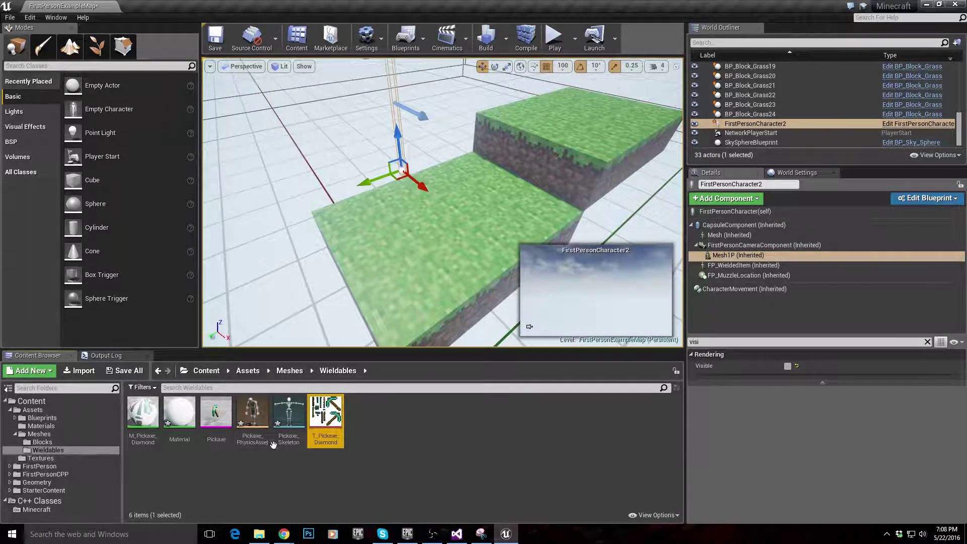
Step: Force-delete the pickaxe texture from the Wieldables folder and check the Materials folder for its own pickaxe material
{"action": "key", "text": "Delete"}
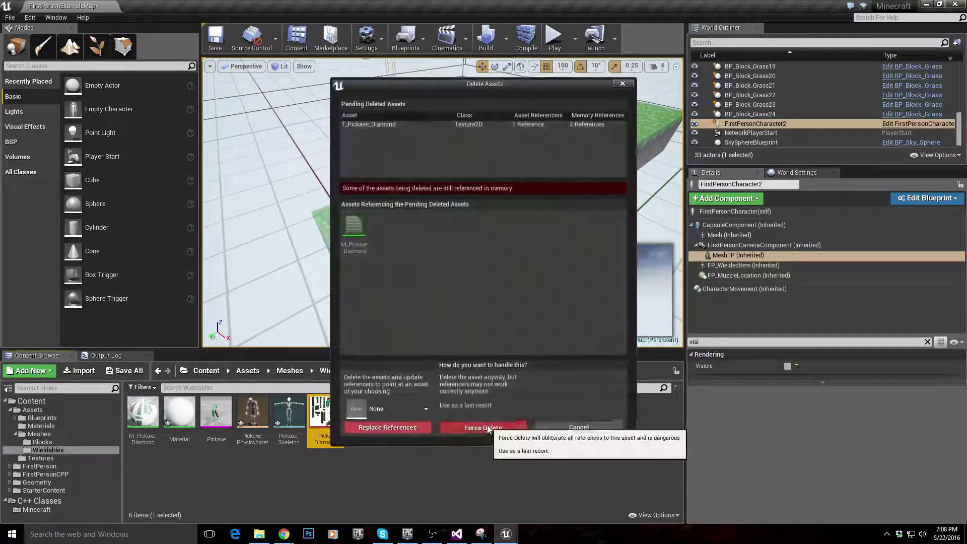
{"action": "left_click", "coordinate": [486, 428]}
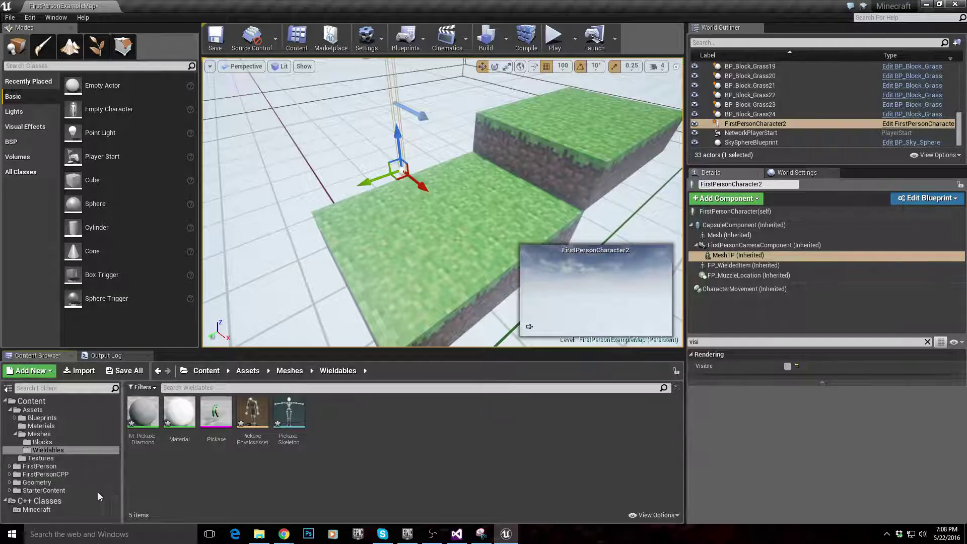
{"action": "left_click", "coordinate": [179, 415]}
{"action": "left_click", "coordinate": [41, 426]}
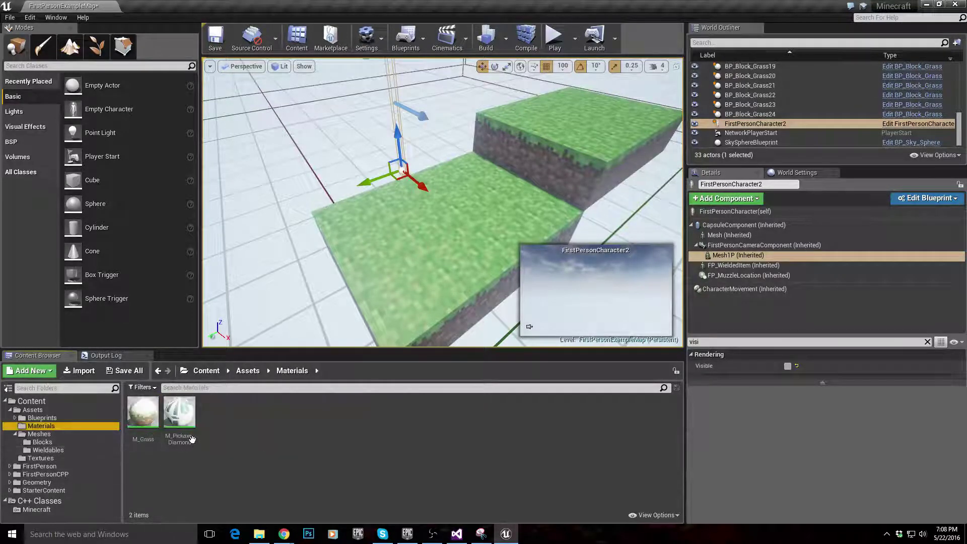
{"action": "left_click", "coordinate": [162, 428]}
{"action": "left_click", "coordinate": [36, 450]}
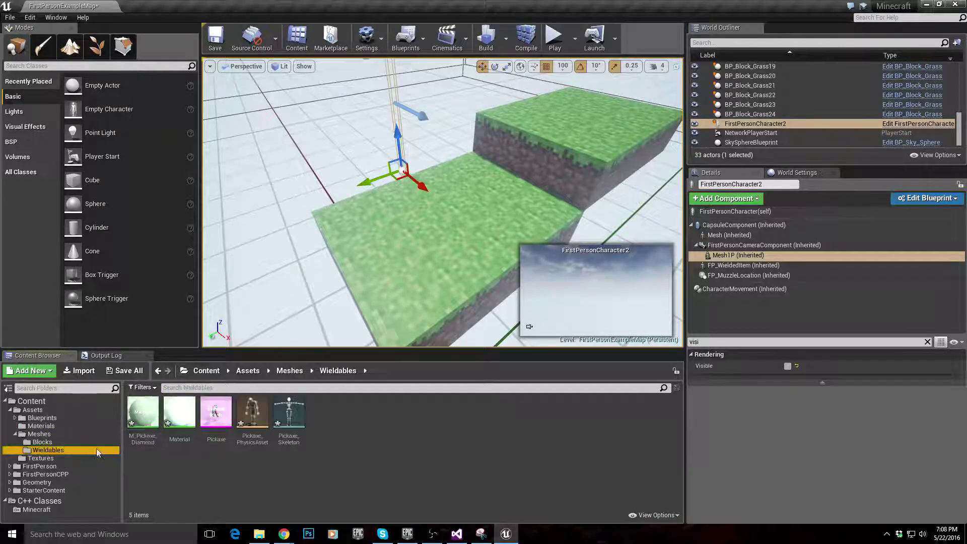
Step: Delete the Material asset and force-delete the duplicate M_Pickaxe_Diamond material from the Wieldables folder
{"action": "left_click", "coordinate": [226, 426]}
{"action": "left_click", "coordinate": [182, 432]}
{"action": "key", "text": "Delete"}
{"action": "left_click", "coordinate": [378, 429]}
{"action": "left_click", "coordinate": [143, 412]}
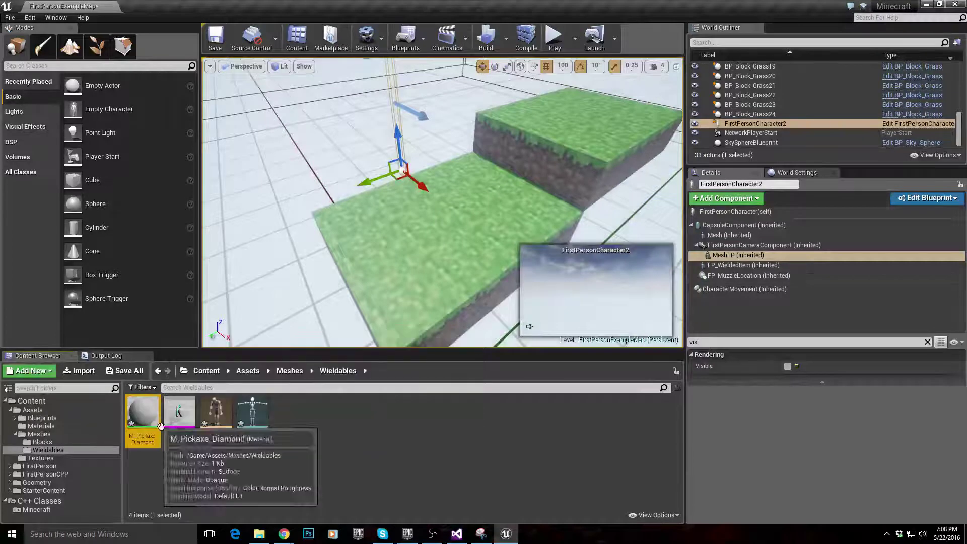
{"action": "key", "text": "Delete"}
{"action": "left_click", "coordinate": [476, 428]}
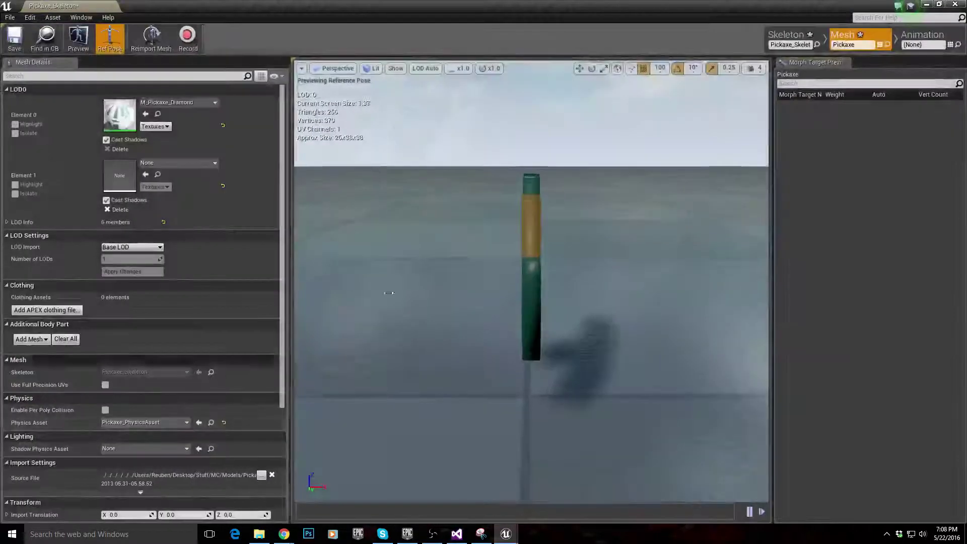
Step: Reopen the Pickaxe mesh, assign the remaining M_Pickaxe_Diamond material to Element 1, and close the mesh editor
{"action": "double_click", "coordinate": [143, 412]}
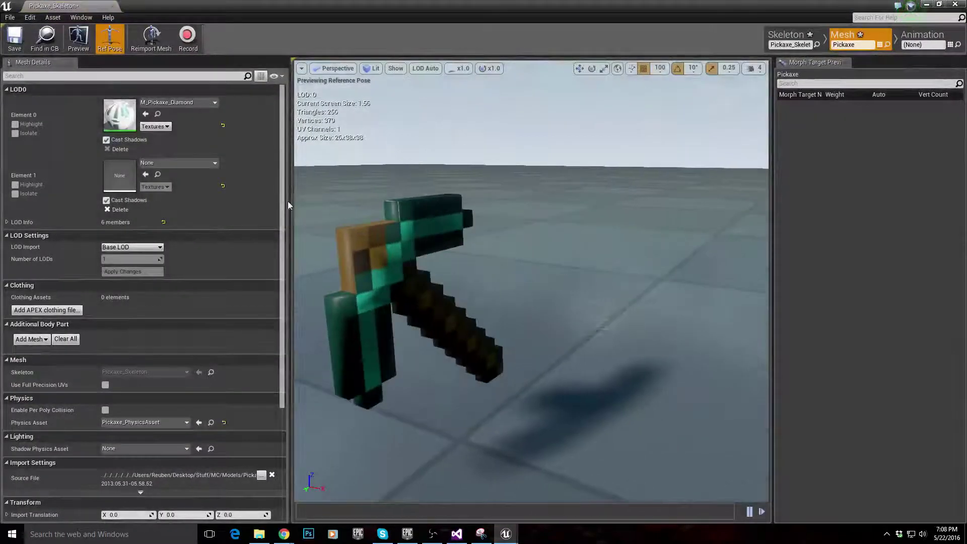
{"action": "left_click", "coordinate": [190, 164]}
{"action": "type", "text": "pickaxe"}
{"action": "left_click", "coordinate": [192, 275]}
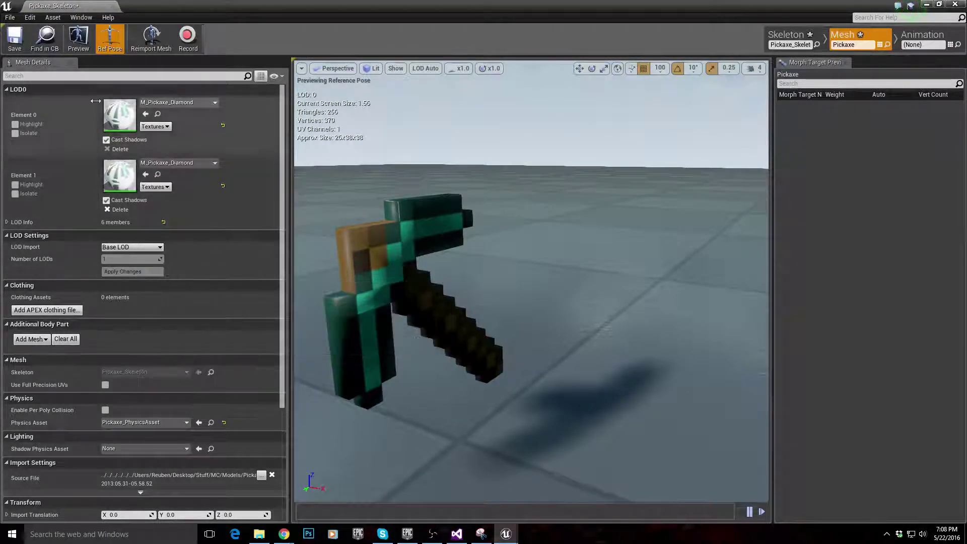
{"action": "left_click", "coordinate": [955, 4]}
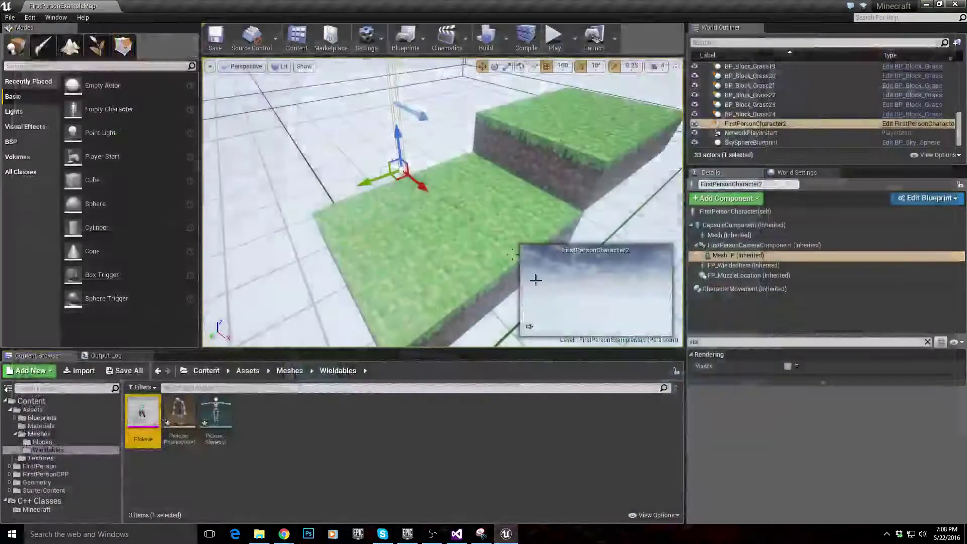
Step: Clear the property filter for FirstPersonCharacter2 and set the FP_WieldedItem component's skeletal mesh to Pickaxe
{"action": "right_click_drag", "start_coordinate": [511, 253], "coordinate": [470, 198]}
{"action": "scroll", "coordinate": [479, 218], "scroll_direction": "down", "scroll_amount": 3}
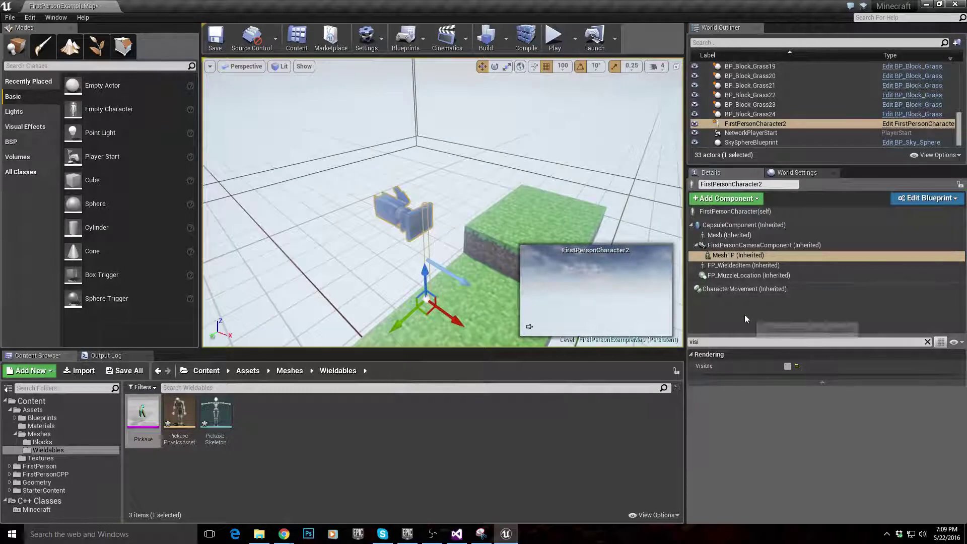
{"action": "left_click", "coordinate": [741, 125]}
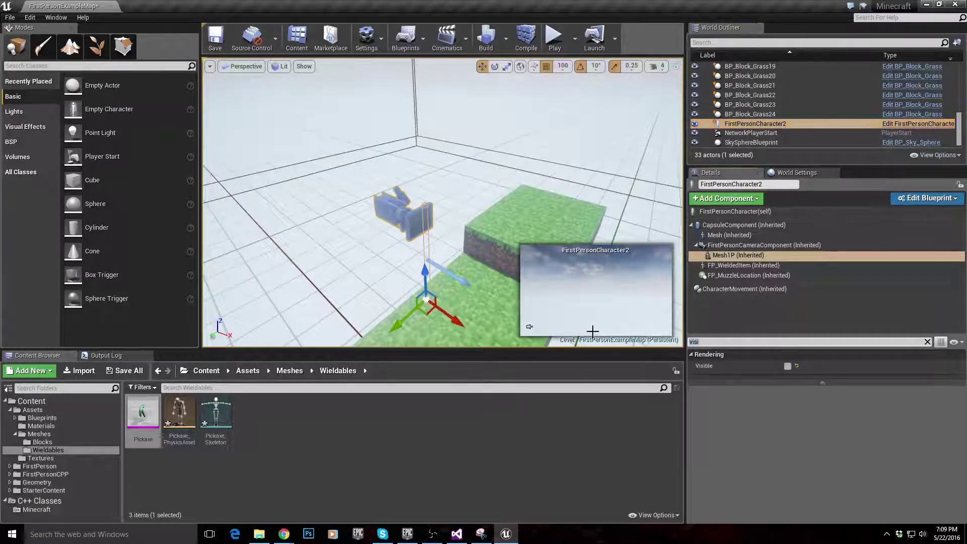
{"action": "left_click", "coordinate": [792, 342]}
{"action": "key", "text": "BackSpace"}
{"action": "left_click_drag", "start_coordinate": [791, 335], "coordinate": [791, 237]}
{"action": "scroll", "coordinate": [772, 382], "scroll_direction": "down", "scroll_amount": 2}
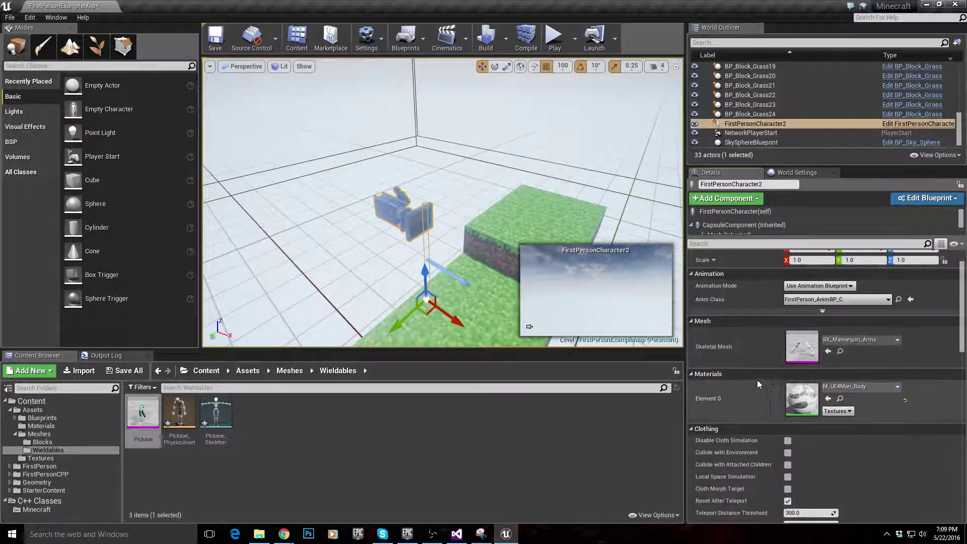
{"action": "scroll", "coordinate": [754, 230], "scroll_direction": "down", "scroll_amount": 3}
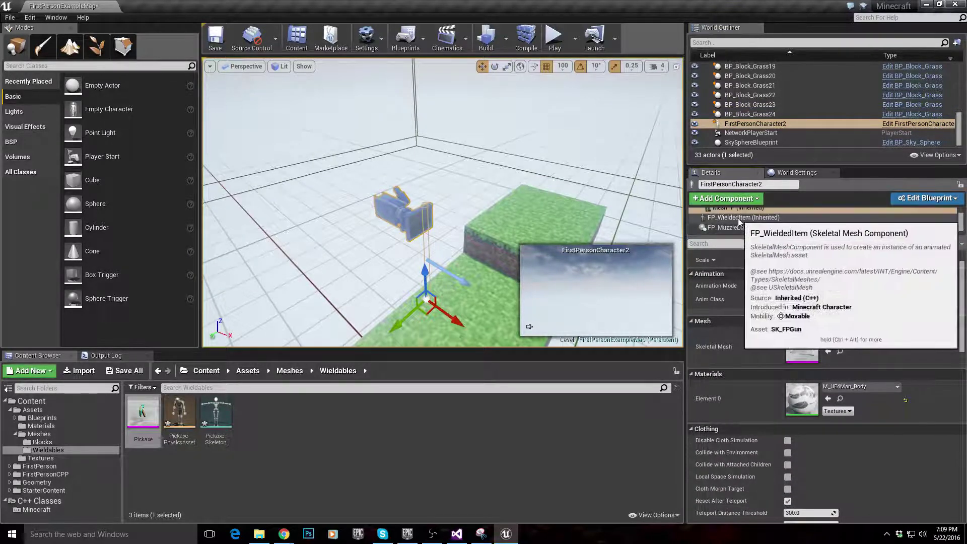
{"action": "left_click", "coordinate": [727, 218]}
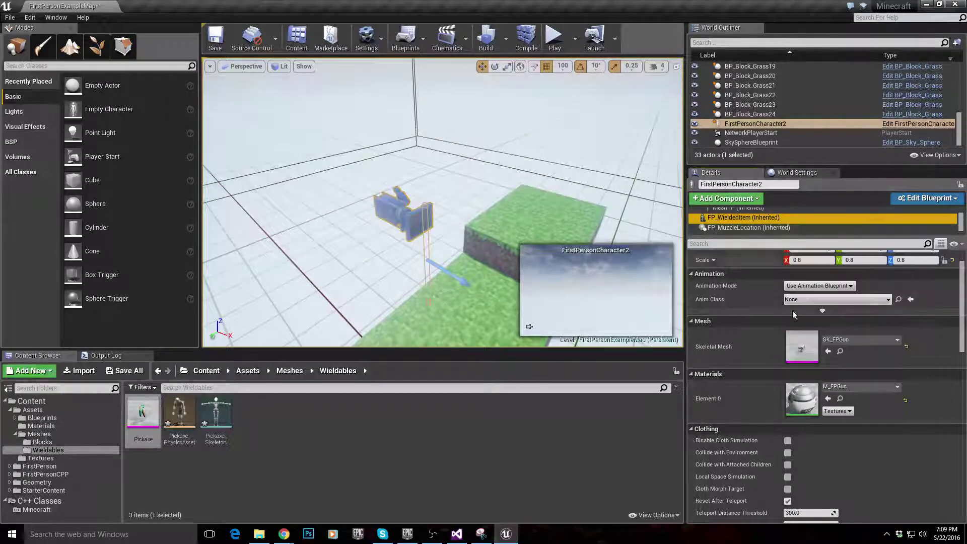
{"action": "left_click", "coordinate": [843, 341]}
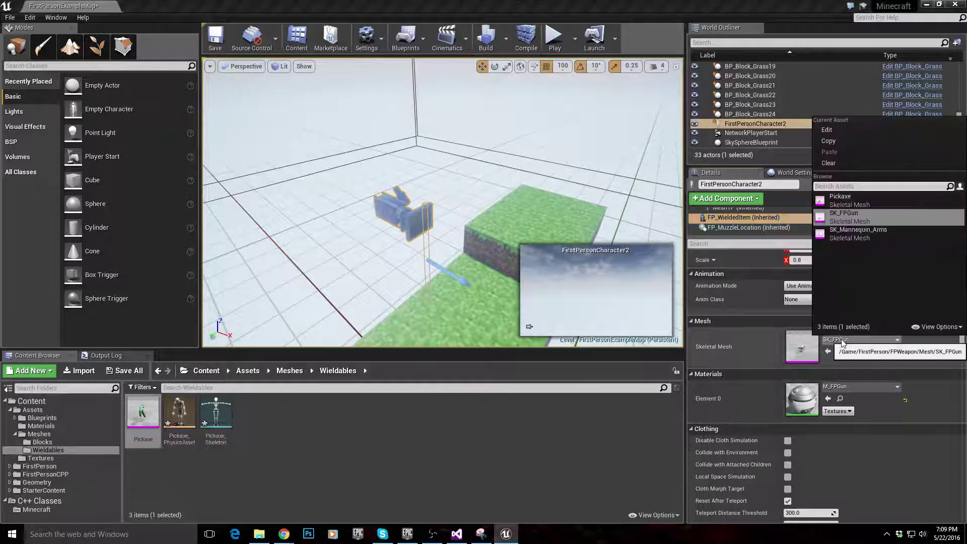
{"action": "left_click", "coordinate": [840, 200]}
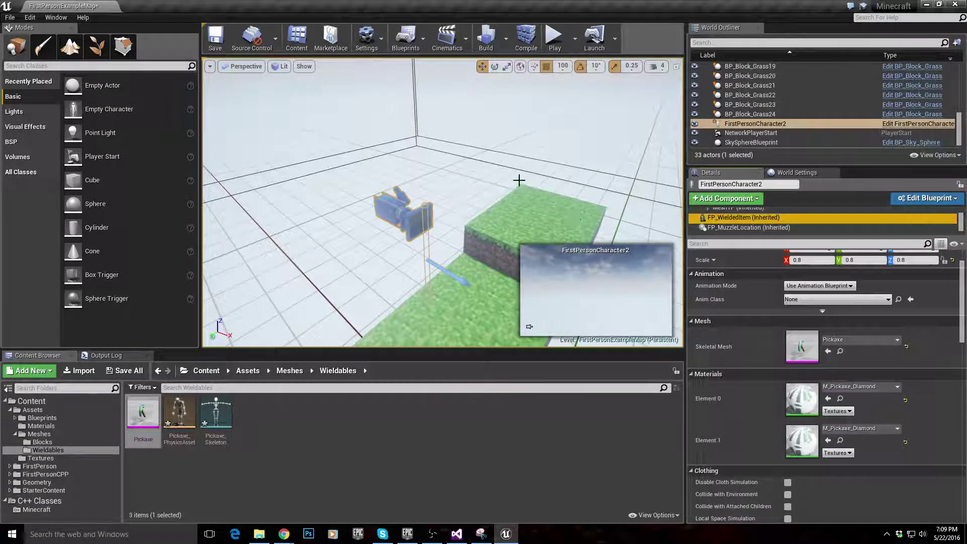
Step: Play-test the level, walking forward to view the wielded pickaxe, and stop the session
{"action": "left_click", "coordinate": [555, 37]}
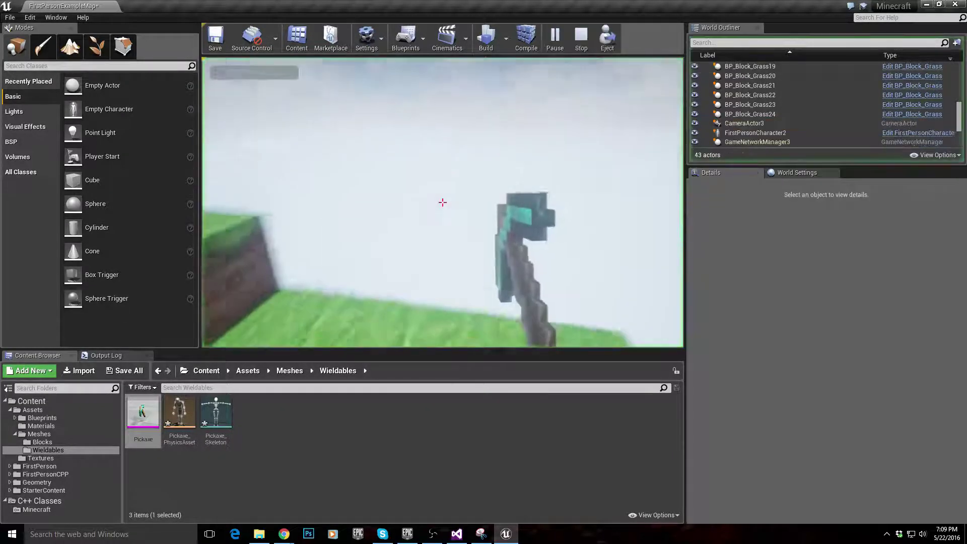
{"action": "key", "text": "w"}
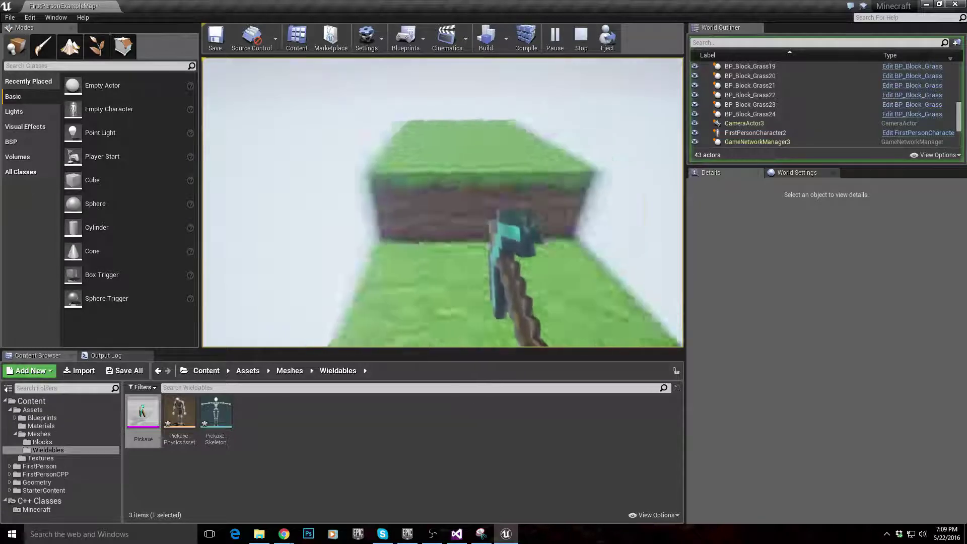
{"action": "key", "text": "Escape"}
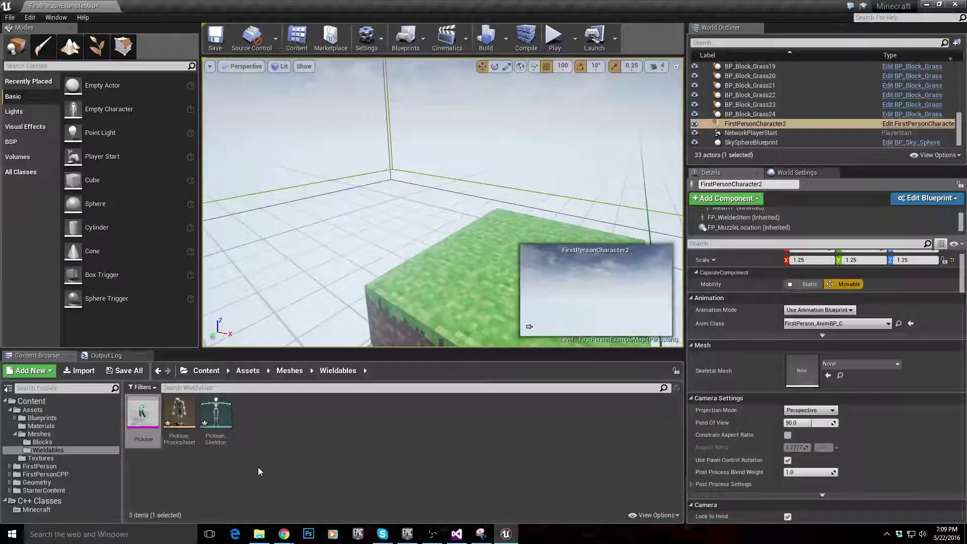
Step: Switch to Visual Studio and examine the FP_WieldedItem declaration in MinecraftCharacter.h and its setup code in MinecraftCharacter.cpp
{"action": "left_click", "coordinate": [459, 537]}
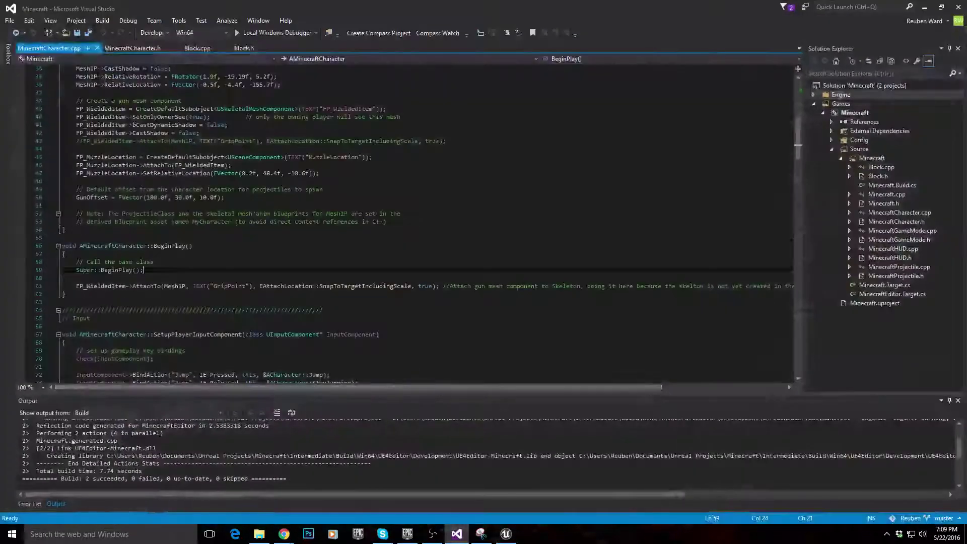
{"action": "left_click", "coordinate": [132, 47]}
{"action": "scroll", "coordinate": [403, 221], "scroll_direction": "up", "scroll_amount": 2}
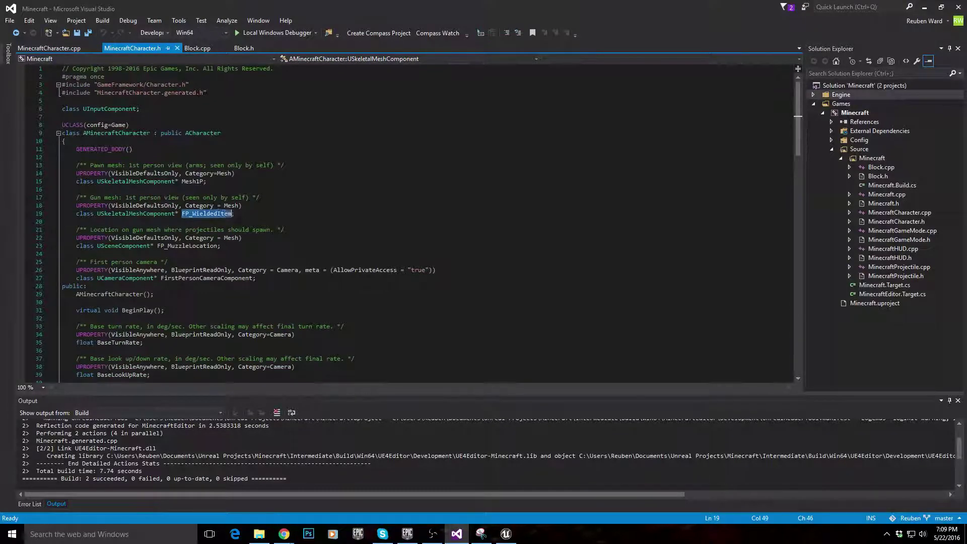
{"action": "left_click", "coordinate": [56, 50]}
{"action": "scroll", "coordinate": [117, 252], "scroll_direction": "up", "scroll_amount": 3}
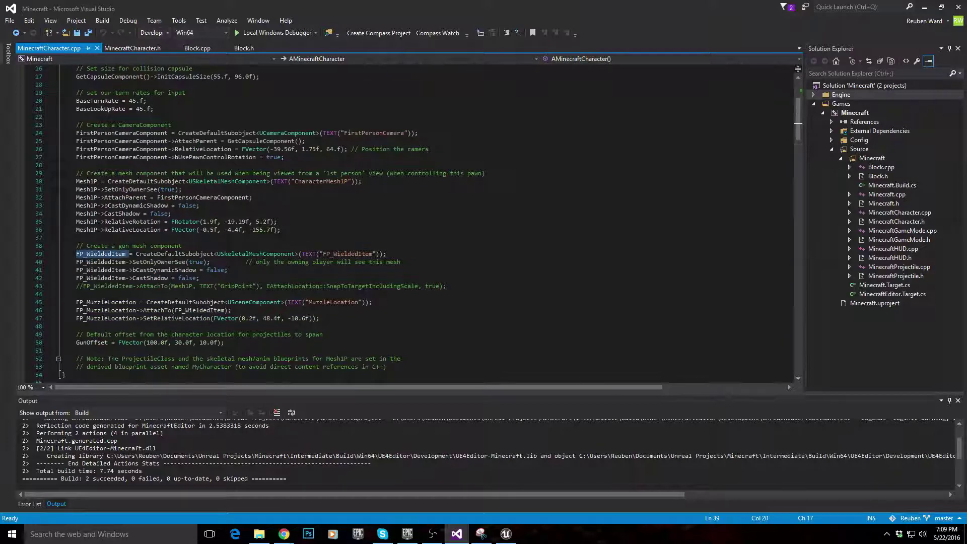
{"action": "left_click_drag", "start_coordinate": [76, 262], "coordinate": [126, 270]}
{"action": "left_click", "coordinate": [62, 254]}
{"action": "left_click", "coordinate": [76, 238]}
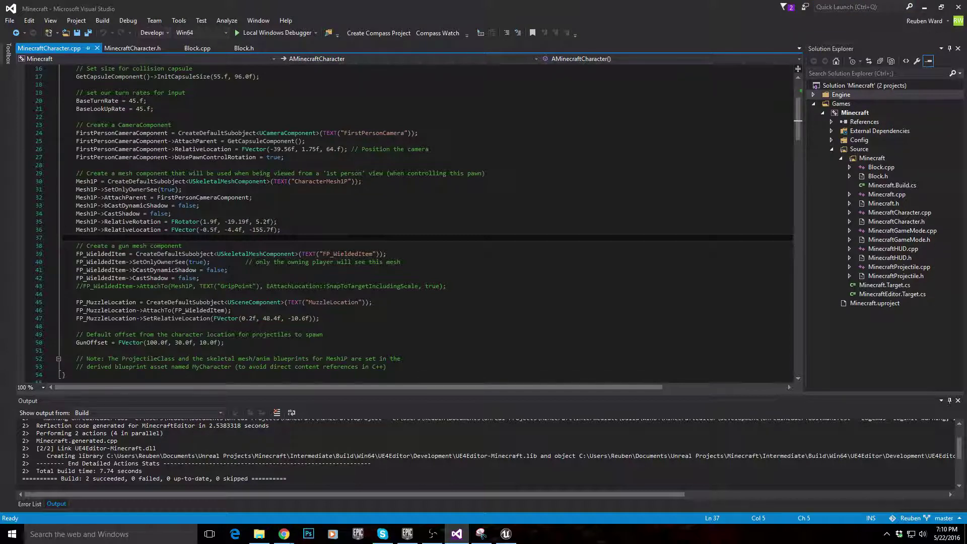
Step: Switch back to Unreal Editor and open the M_Grass material from the Assets/Materials folder
{"action": "left_click", "coordinate": [926, 9]}
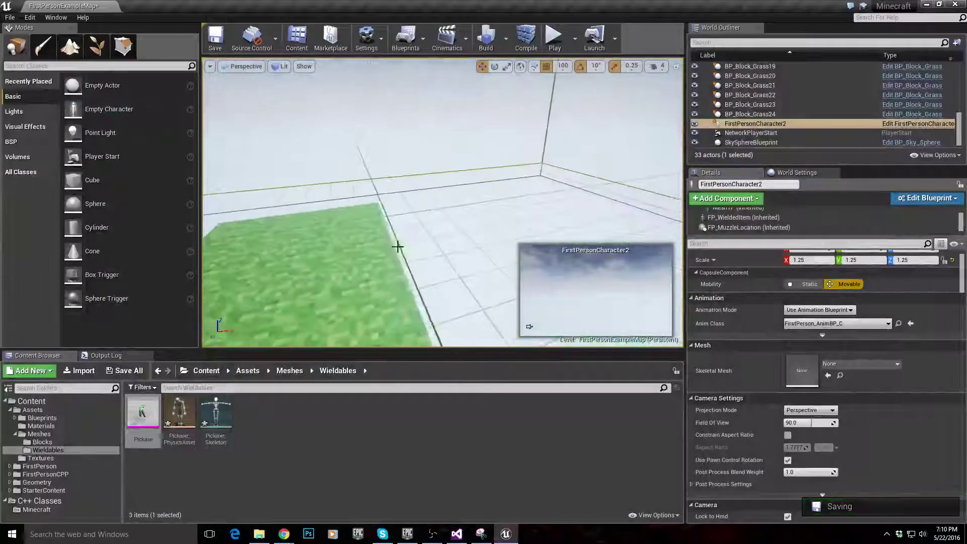
{"action": "scroll", "coordinate": [398, 247], "scroll_direction": "down", "scroll_amount": 8}
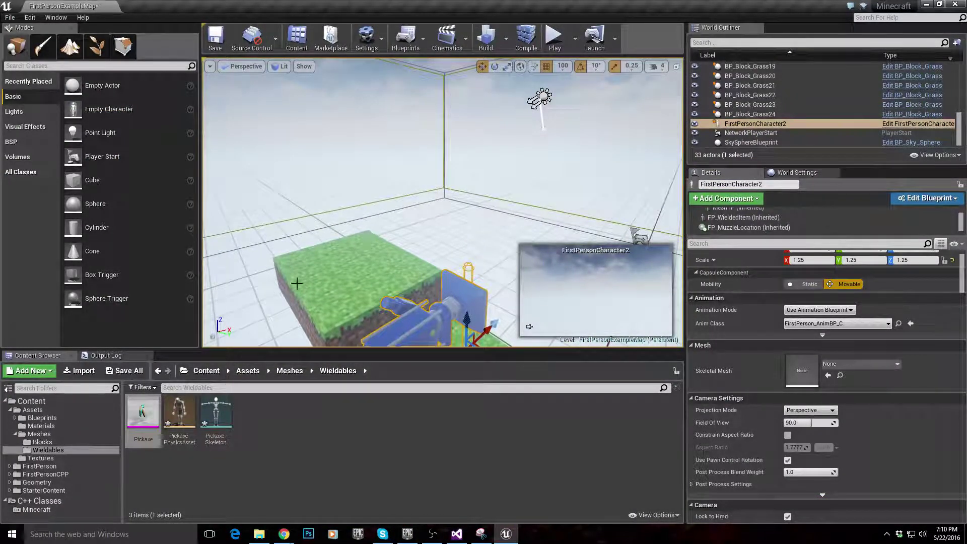
{"action": "right_click_drag", "start_coordinate": [354, 199], "coordinate": [440, 213]}
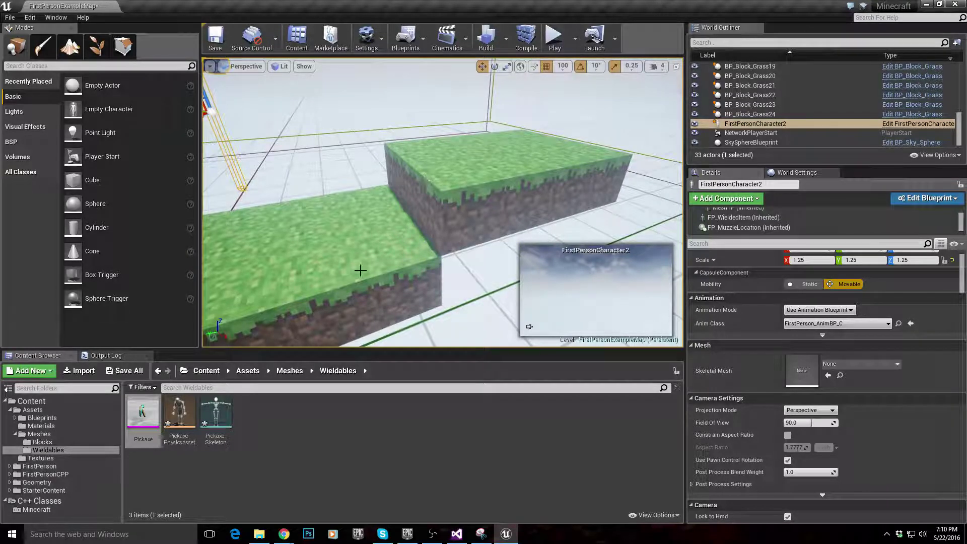
{"action": "left_click", "coordinate": [41, 426]}
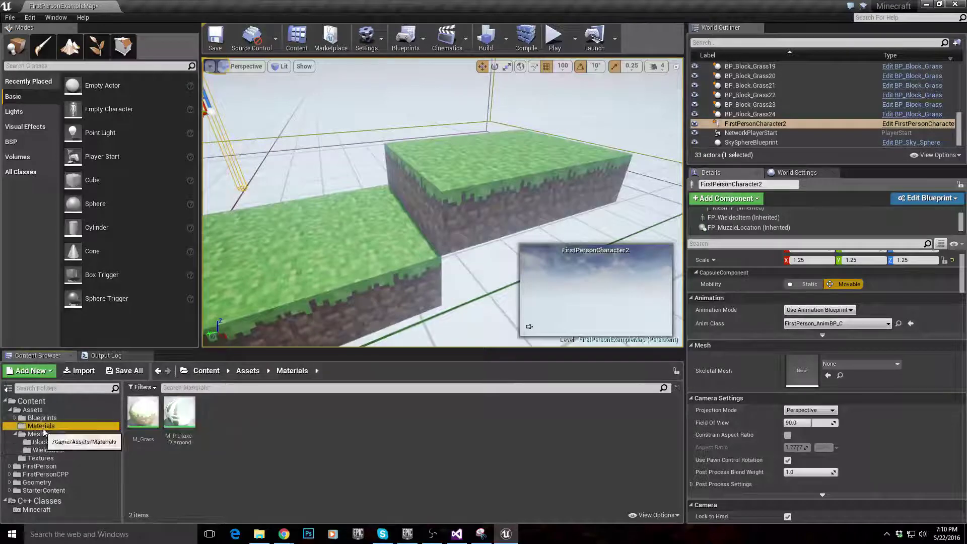
{"action": "left_click", "coordinate": [141, 425]}
{"action": "double_click", "coordinate": [141, 424]}
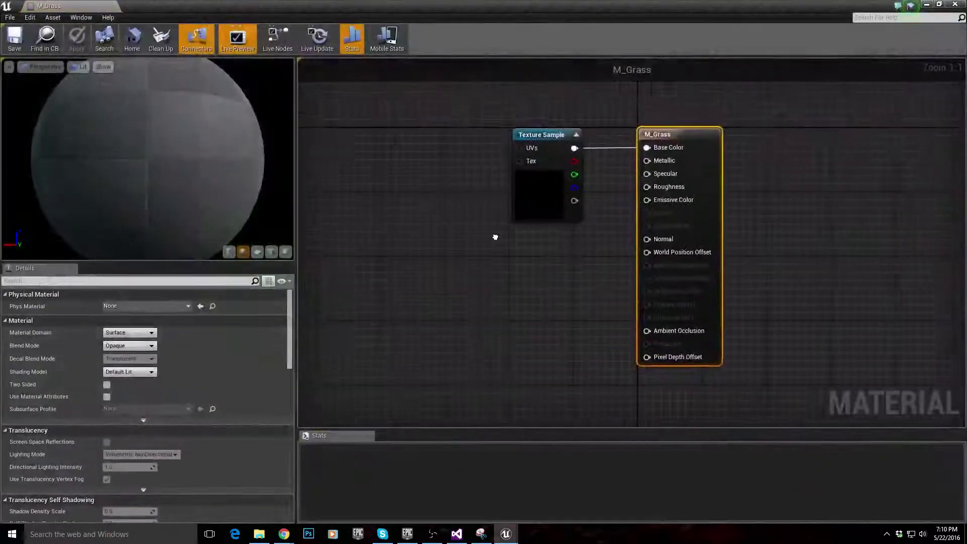
Step: Move the T_Grass texture sample well away from the M_Grass result node and disconnect it from Base Color
{"action": "left_click_drag", "start_coordinate": [577, 199], "coordinate": [445, 174]}
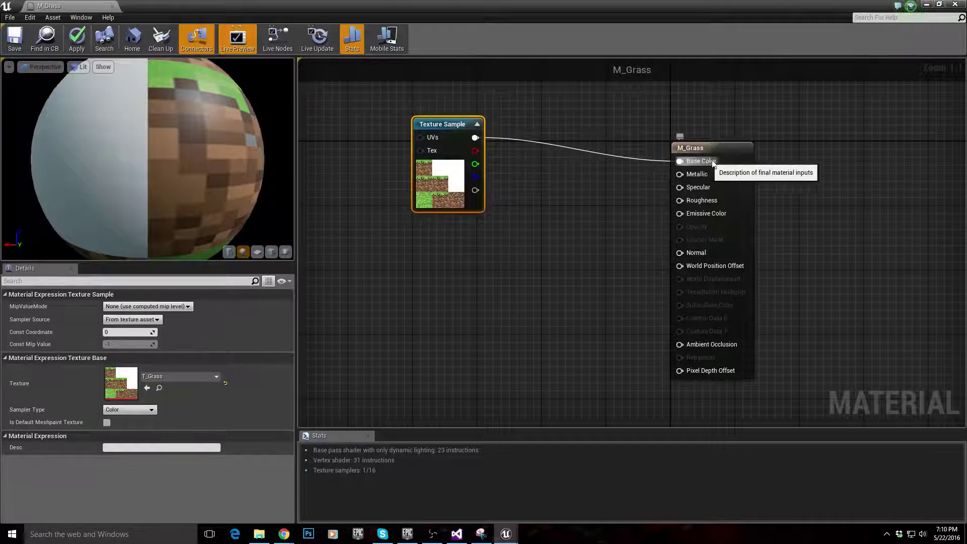
{"action": "right_click_drag", "start_coordinate": [522, 184], "coordinate": [658, 203]}
{"action": "left_click_drag", "start_coordinate": [554, 178], "coordinate": [366, 178]}
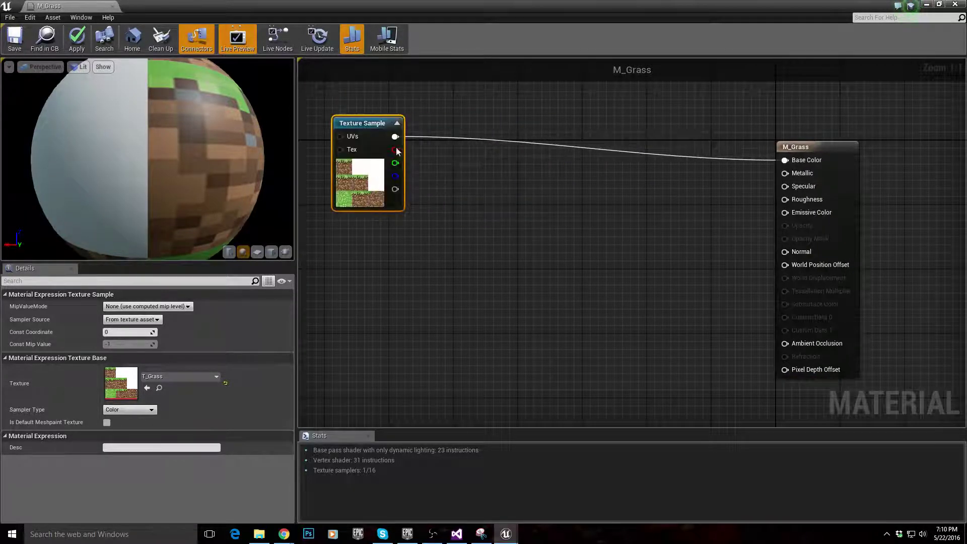
{"action": "left_click", "coordinate": [395, 136], "text": "alt"}
{"action": "scroll", "coordinate": [412, 286], "scroll_direction": "down", "scroll_amount": 2}
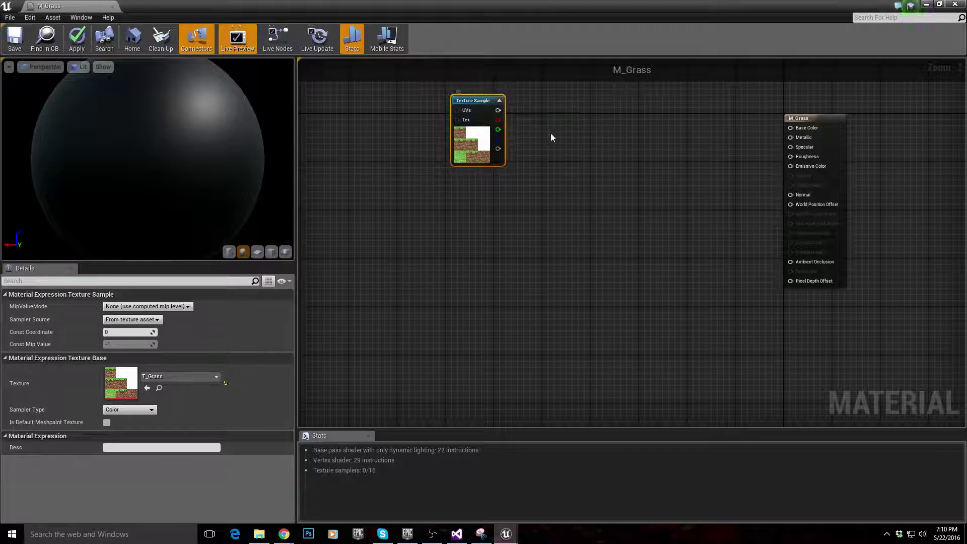
{"action": "left_click_drag", "start_coordinate": [498, 110], "coordinate": [791, 127]}
{"action": "left_click", "coordinate": [498, 111], "text": "alt"}
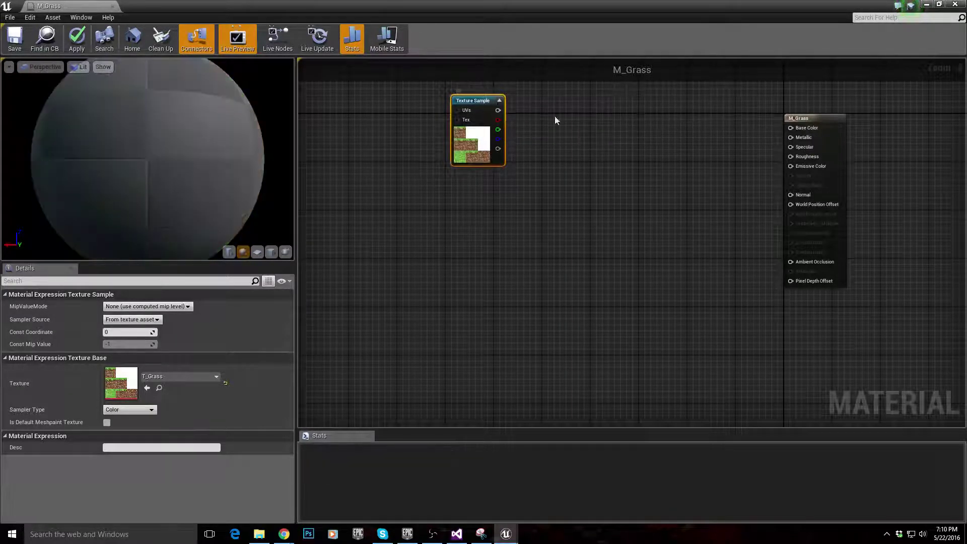
Step: Add a second Texture Sample node below the T_Grass sample and assign the T_Break texture to it
{"action": "left_click", "coordinate": [439, 280]}
{"action": "right_click", "coordinate": [438, 278]}
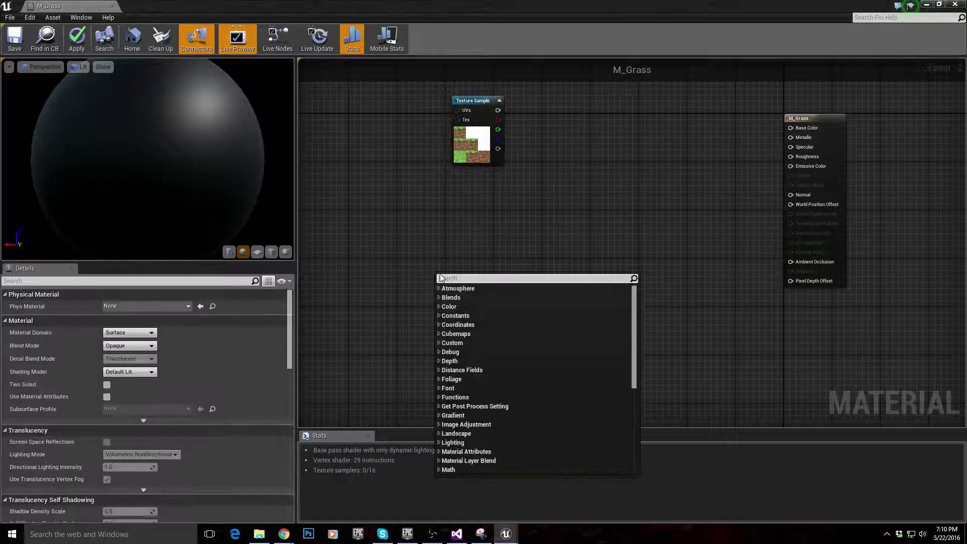
{"action": "type", "text": "texture"}
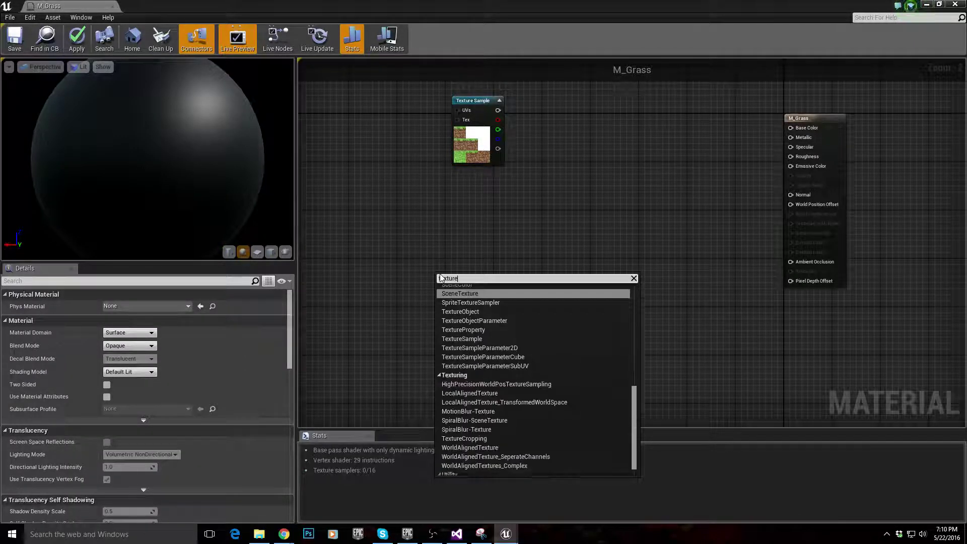
{"action": "scroll", "coordinate": [534, 378], "scroll_direction": "up", "scroll_amount": 3}
{"action": "left_click", "coordinate": [468, 407]}
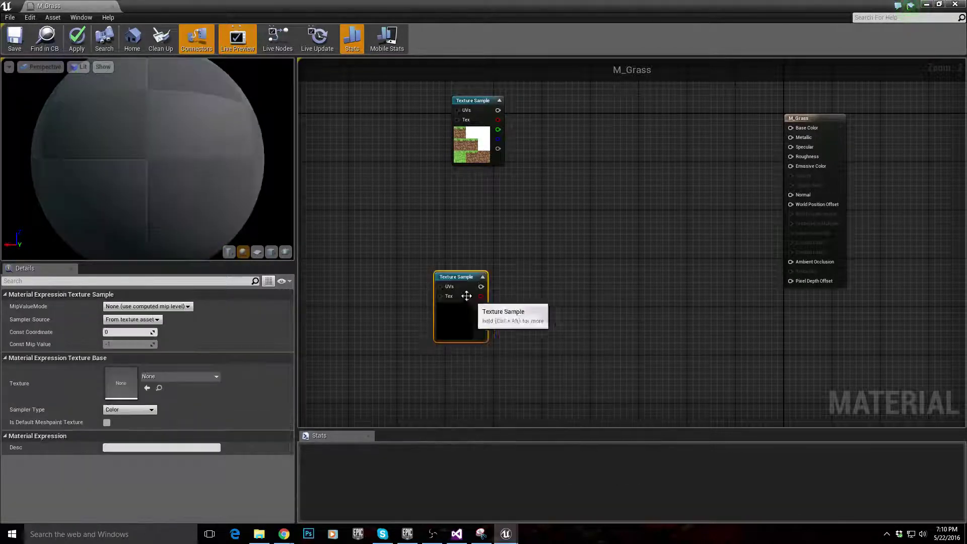
{"action": "left_click", "coordinate": [154, 377]}
{"action": "left_click", "coordinate": [166, 282]}
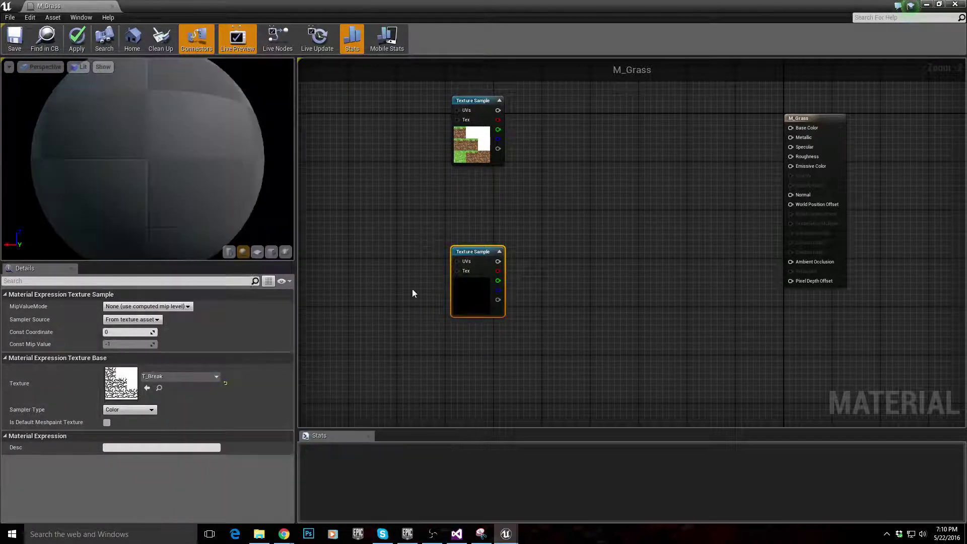
Step: Reposition the T_Break and T_Grass texture samples farther from the result node to make room between them
{"action": "left_click_drag", "start_coordinate": [472, 298], "coordinate": [441, 341]}
{"action": "left_click", "coordinate": [530, 246]}
{"action": "left_click_drag", "start_coordinate": [473, 128], "coordinate": [406, 129]}
{"action": "left_click", "coordinate": [474, 206]}
Step: Add a LinearInterpolate node fed by the T_Break sample's colour output into input A, and place it between the samples and result node
{"action": "left_click_drag", "start_coordinate": [437, 325], "coordinate": [503, 293]}
{"action": "type", "text": "lerp"}
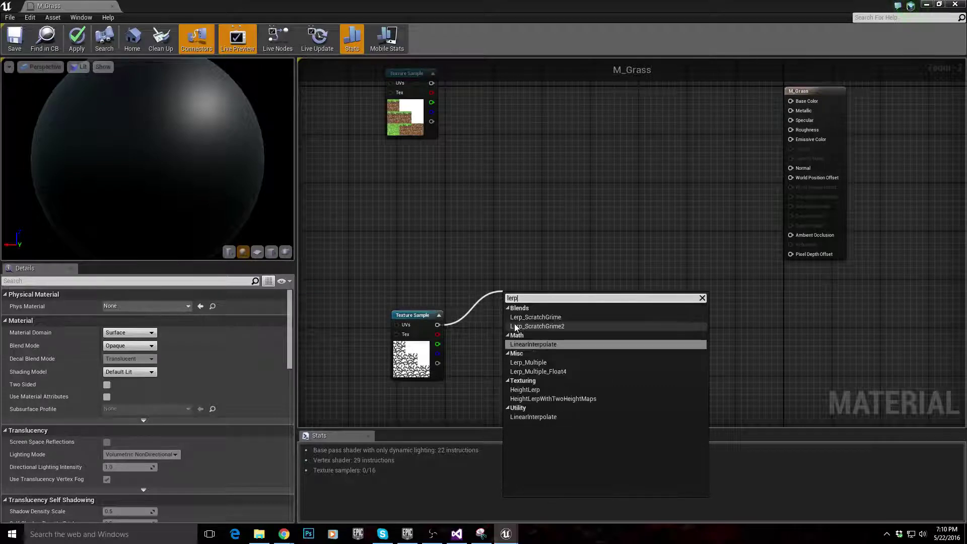
{"action": "left_click", "coordinate": [530, 246]}
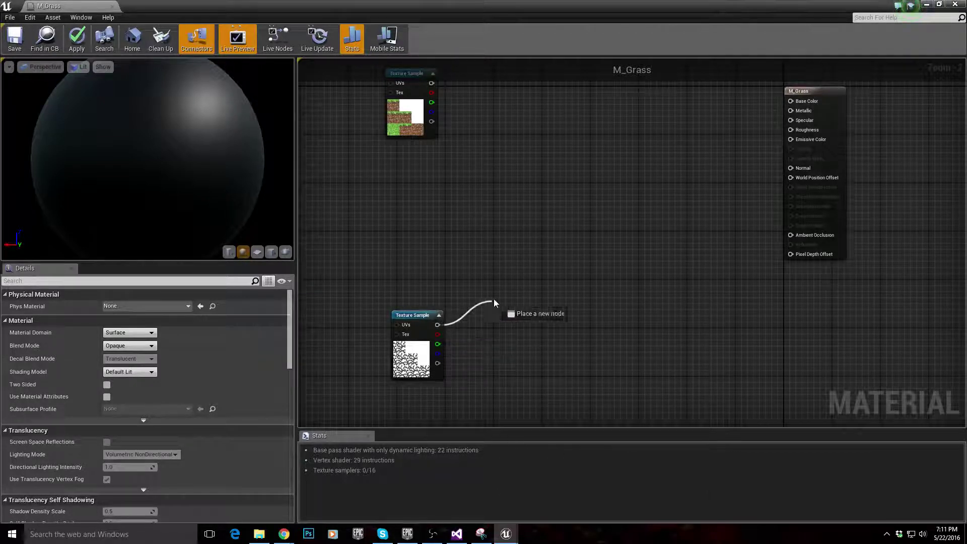
{"action": "left_click_drag", "start_coordinate": [494, 302], "coordinate": [494, 302]}
{"action": "type", "text": "lerp"}
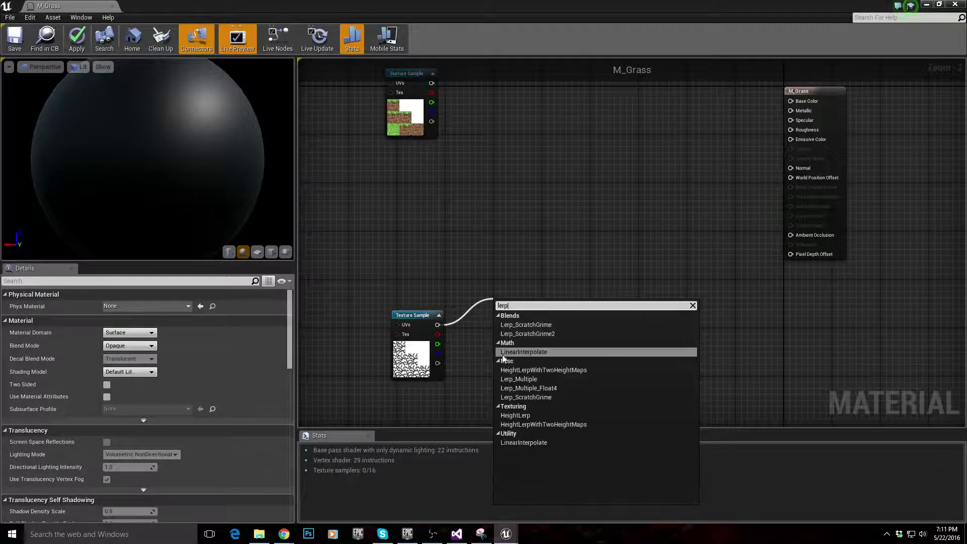
{"action": "left_click", "coordinate": [518, 353]}
{"action": "left_click_drag", "start_coordinate": [519, 325], "coordinate": [572, 280]}
Step: Add a Constant node near the Lerp node and set its value to 1.0
{"action": "left_click", "coordinate": [512, 334]}
{"action": "right_click", "coordinate": [512, 335]}
{"action": "type", "text": "const"}
{"action": "left_click", "coordinate": [511, 343]}
{"action": "right_click", "coordinate": [499, 323]}
{"action": "type", "text": "con"}
{"action": "left_click", "coordinate": [540, 140]}
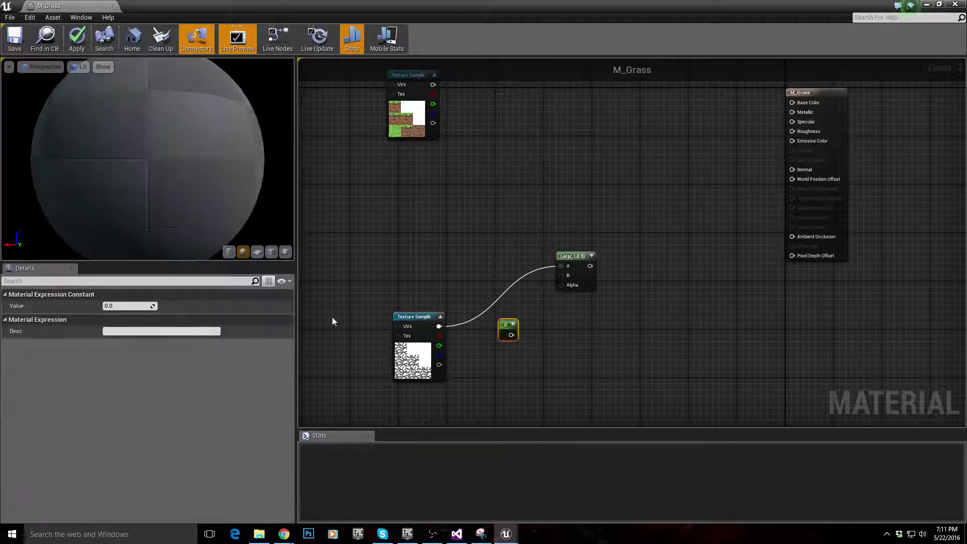
{"action": "left_click", "coordinate": [129, 306]}
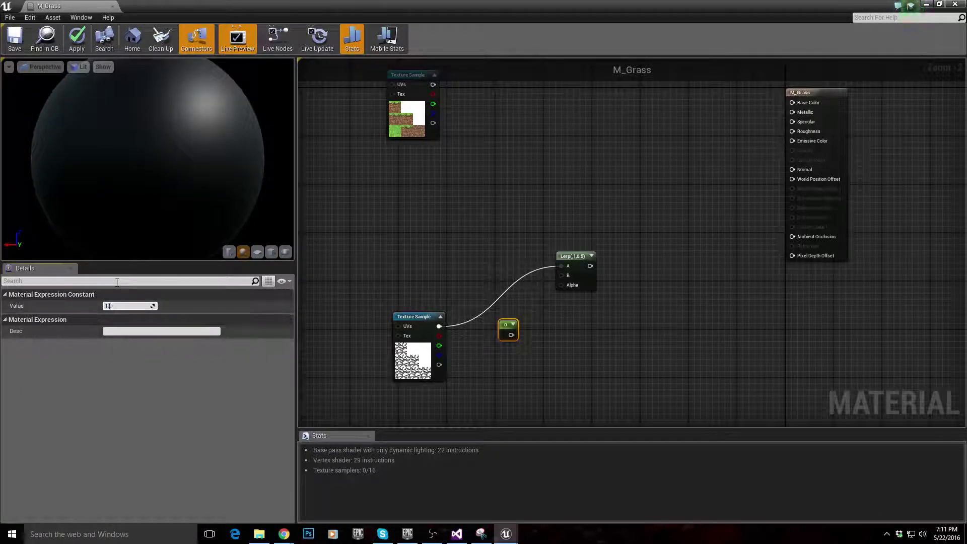
{"action": "type", "text": "1.0"}
{"action": "key", "text": "Return"}
Step: Connect the constant to the Lerp node's B input and move it closer to the T_Break sample
{"action": "left_click_drag", "start_coordinate": [511, 335], "coordinate": [548, 311]}
{"action": "left_click_drag", "start_coordinate": [558, 274], "coordinate": [561, 276]}
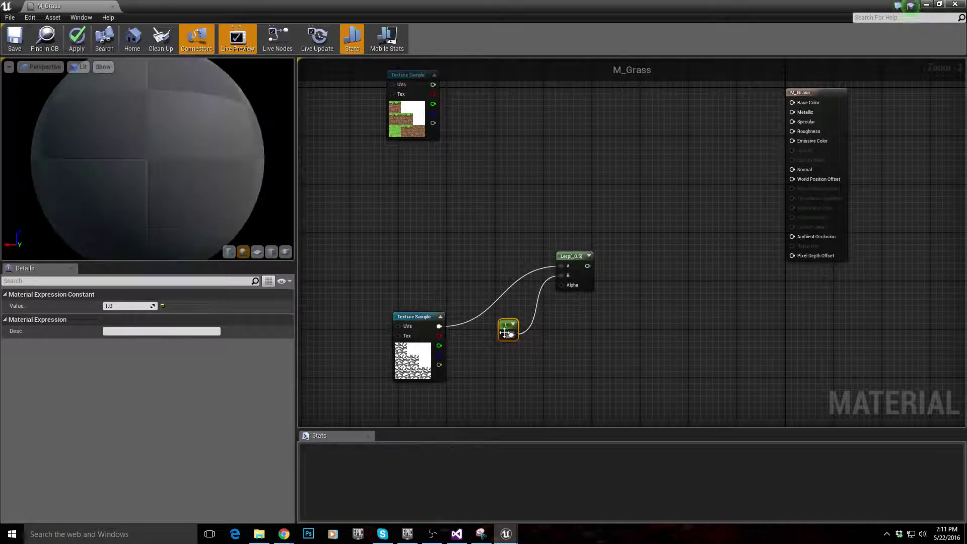
{"action": "left_click_drag", "start_coordinate": [504, 332], "coordinate": [476, 342]}
Step: Add a ScalarParameter node below the constant and connect it to the Lerp node's Alpha input
{"action": "left_click", "coordinate": [499, 389]}
{"action": "right_click", "coordinate": [494, 341]}
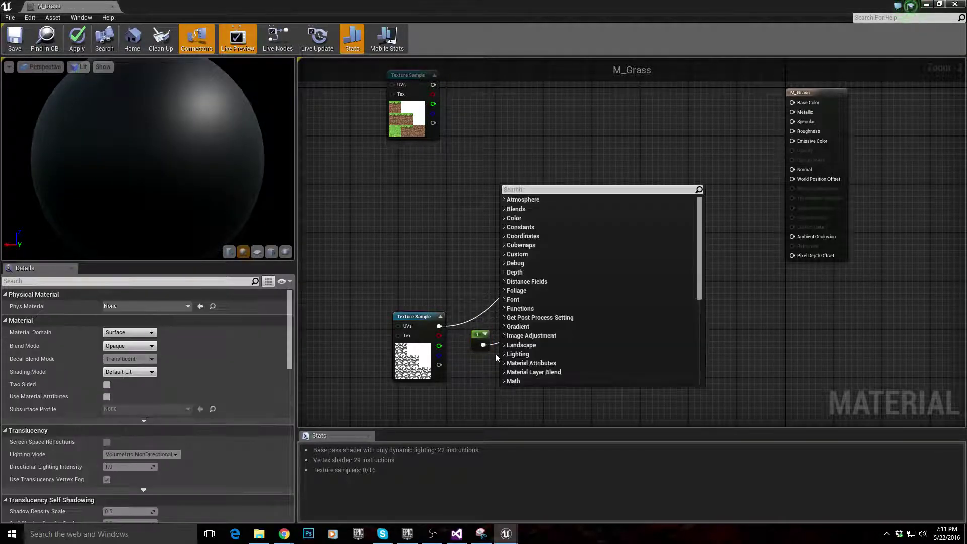
{"action": "type", "text": "scalar"}
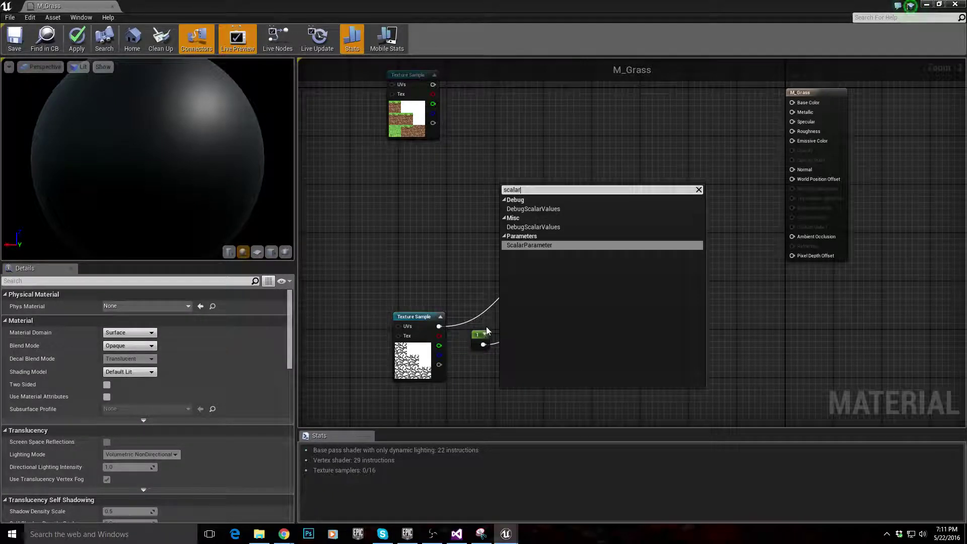
{"action": "key", "text": "Return"}
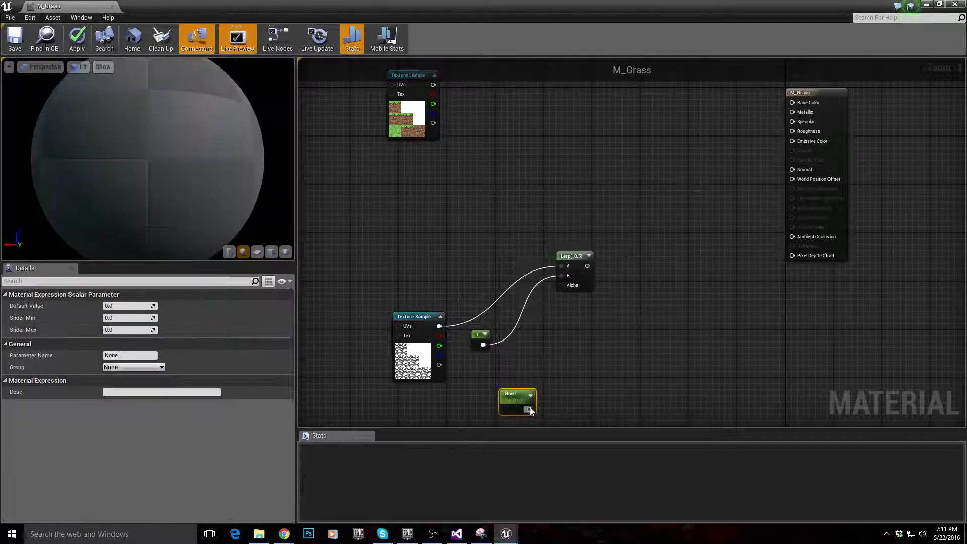
{"action": "left_click_drag", "start_coordinate": [529, 409], "coordinate": [567, 284]}
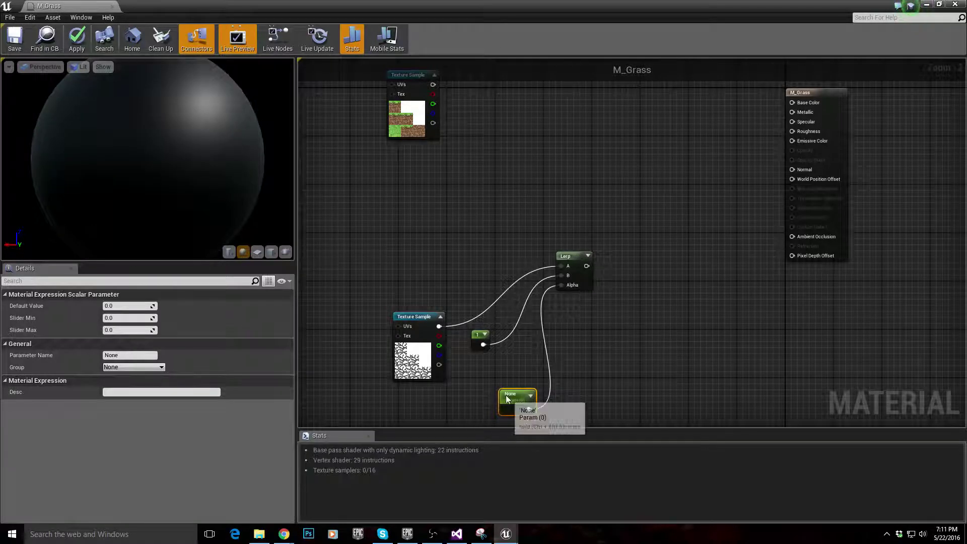
{"action": "left_click_drag", "start_coordinate": [510, 395], "coordinate": [506, 378]}
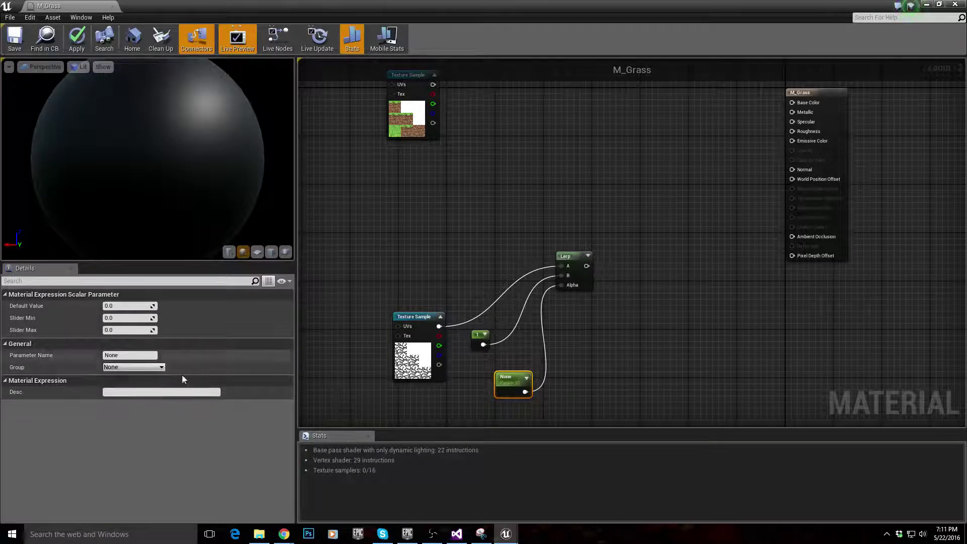
Step: Name the scalar parameter CrackingValue and tidy the positions of the parameter and Lerp nodes
{"action": "left_click", "coordinate": [114, 355]}
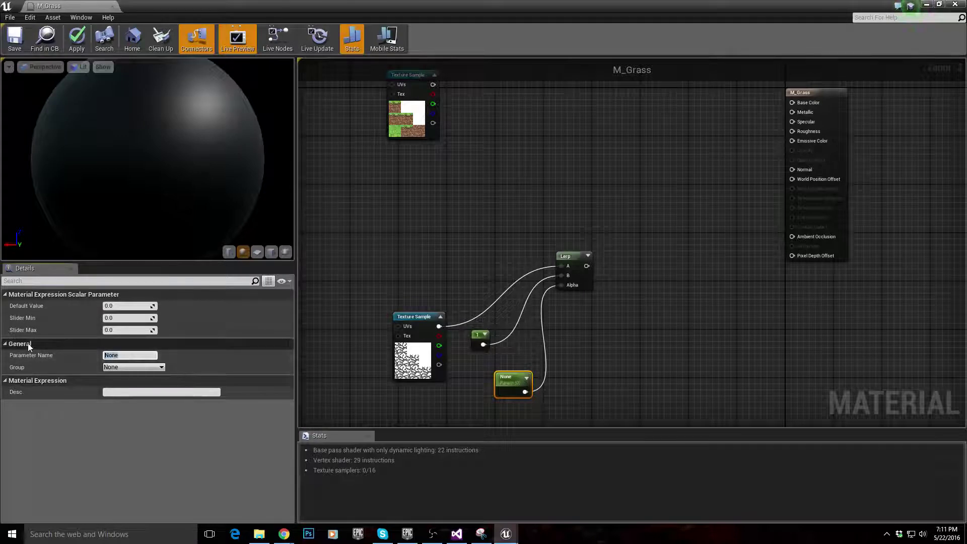
{"action": "type", "text": "CrackingValue"}
{"action": "key", "text": "Return"}
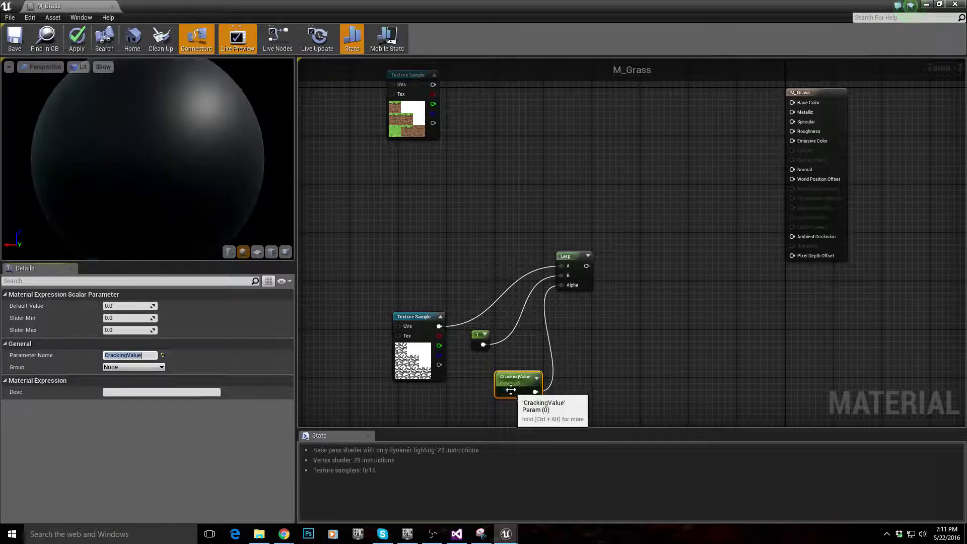
{"action": "left_click_drag", "start_coordinate": [513, 385], "coordinate": [502, 386]}
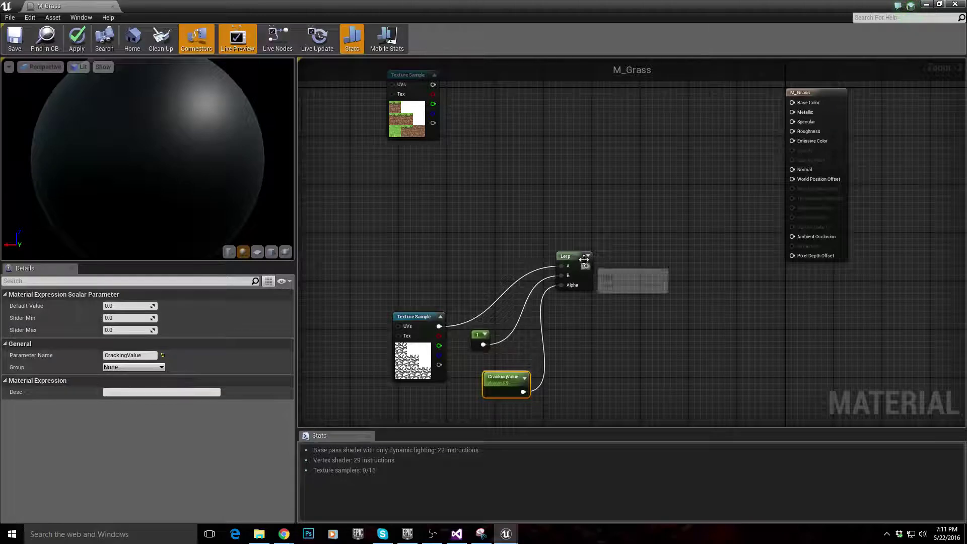
{"action": "left_click_drag", "start_coordinate": [571, 270], "coordinate": [552, 276]}
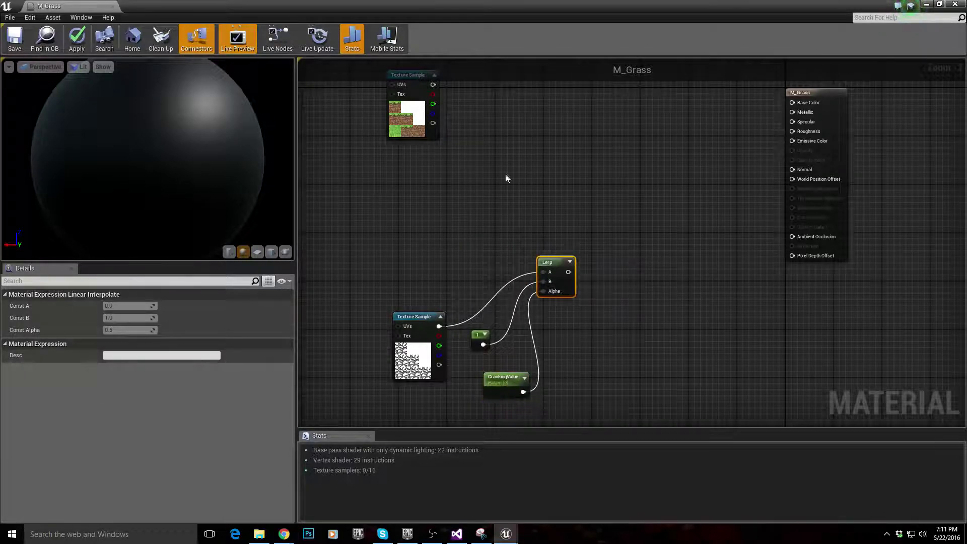
Step: Move the T_Grass sample closer to the result node and add a Multiply node from the Lerp output
{"action": "left_click_drag", "start_coordinate": [426, 119], "coordinate": [534, 125]}
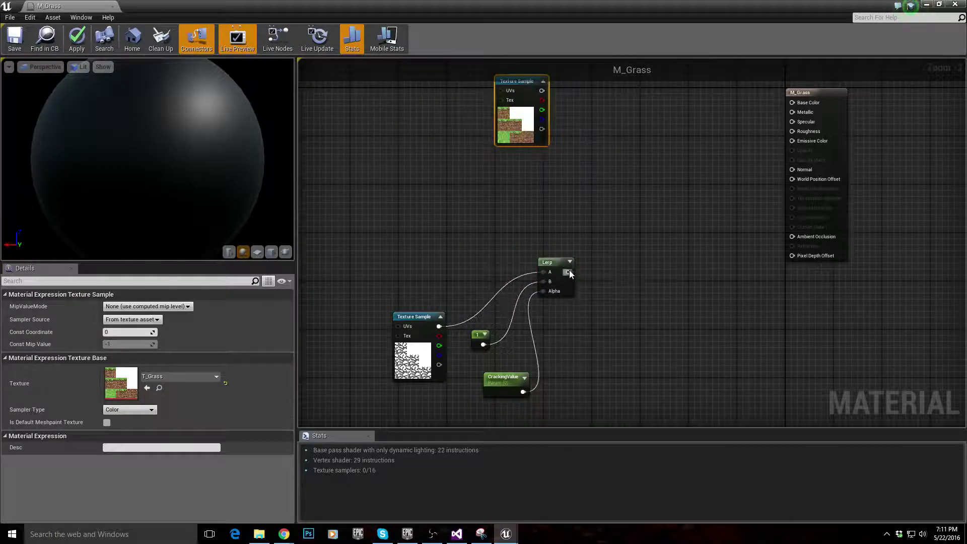
{"action": "left_click_drag", "start_coordinate": [568, 272], "coordinate": [630, 178]}
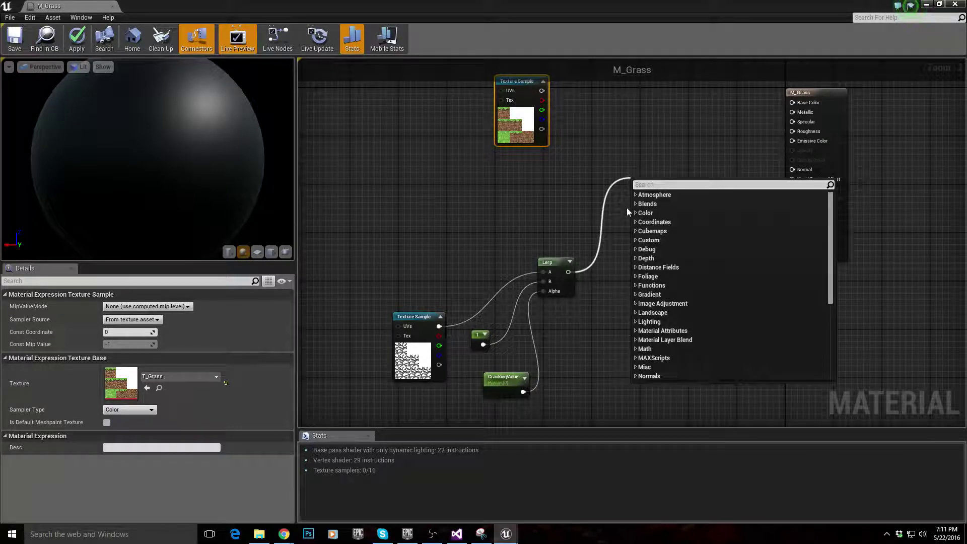
{"action": "type", "text": "mul"}
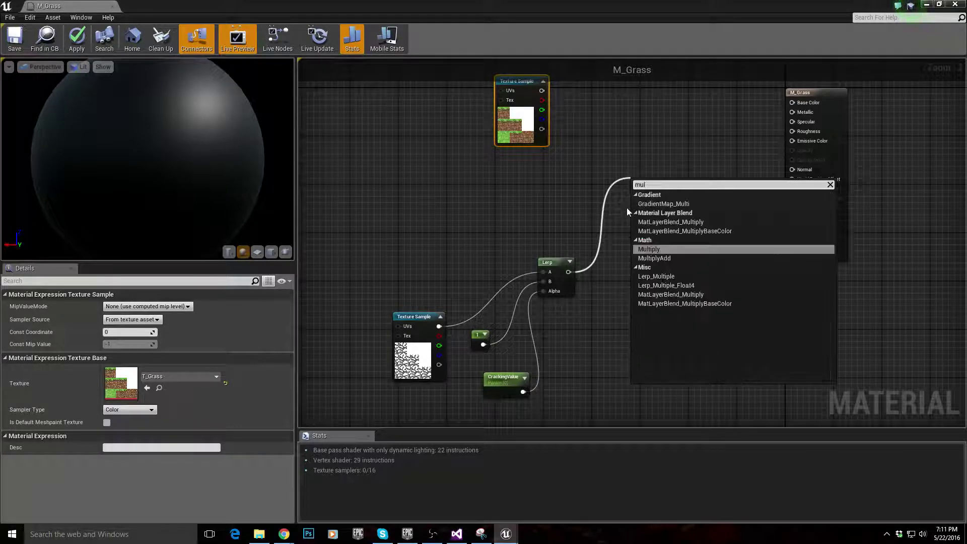
{"action": "left_click", "coordinate": [655, 248]}
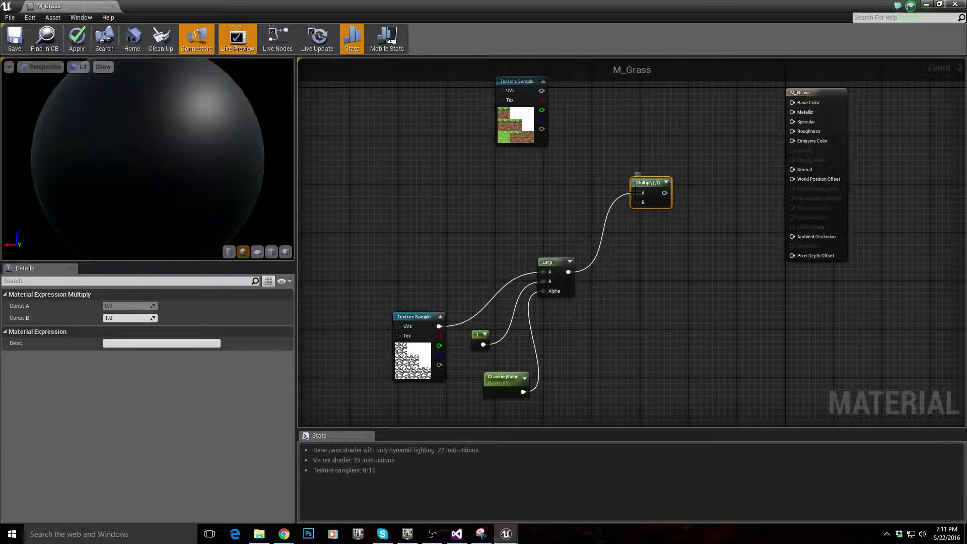
Step: Wire the Multiply node with the T_Grass colour into A, the Lerp output into B, and its result into Base Color
{"action": "left_click", "coordinate": [638, 193], "text": "alt"}
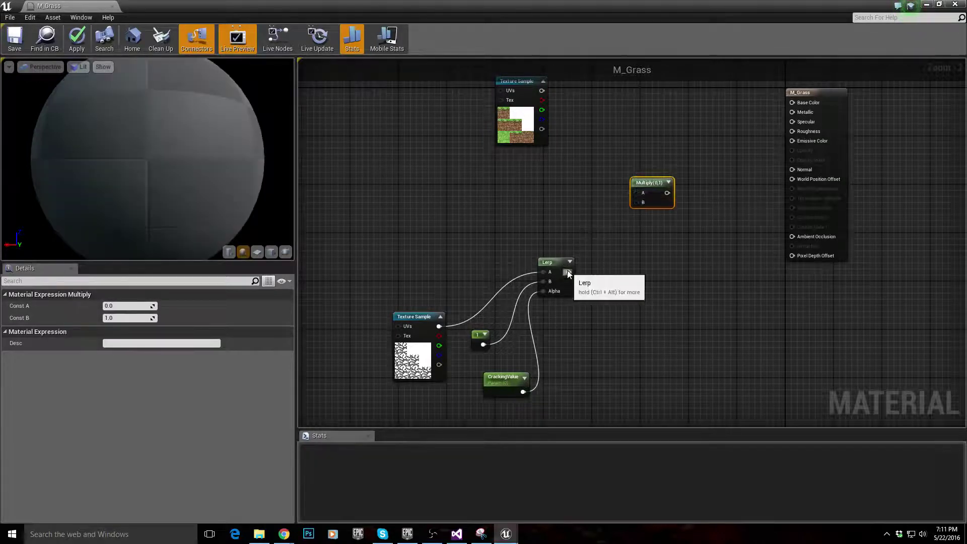
{"action": "left_click_drag", "start_coordinate": [568, 272], "coordinate": [596, 251]}
{"action": "left_click_drag", "start_coordinate": [635, 203], "coordinate": [635, 202]}
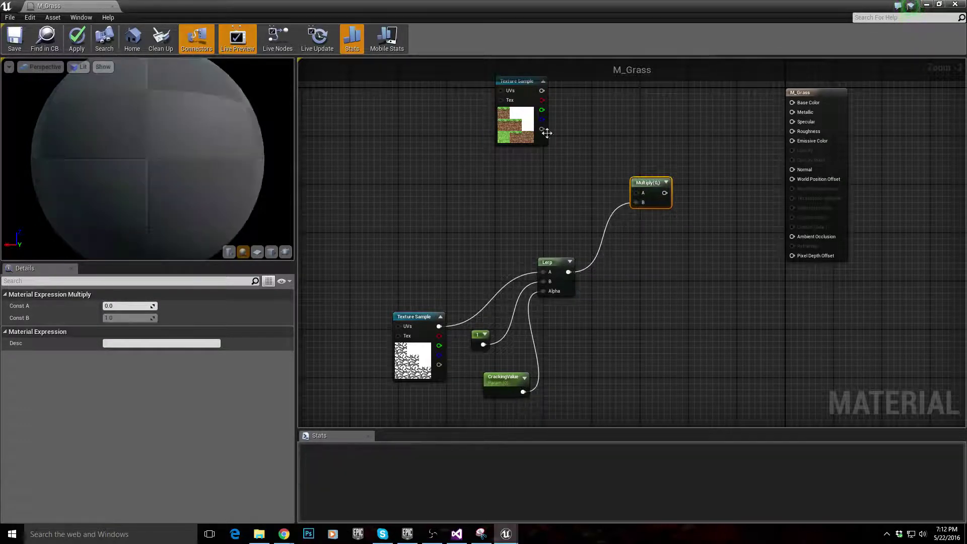
{"action": "left_click_drag", "start_coordinate": [542, 91], "coordinate": [799, 102]}
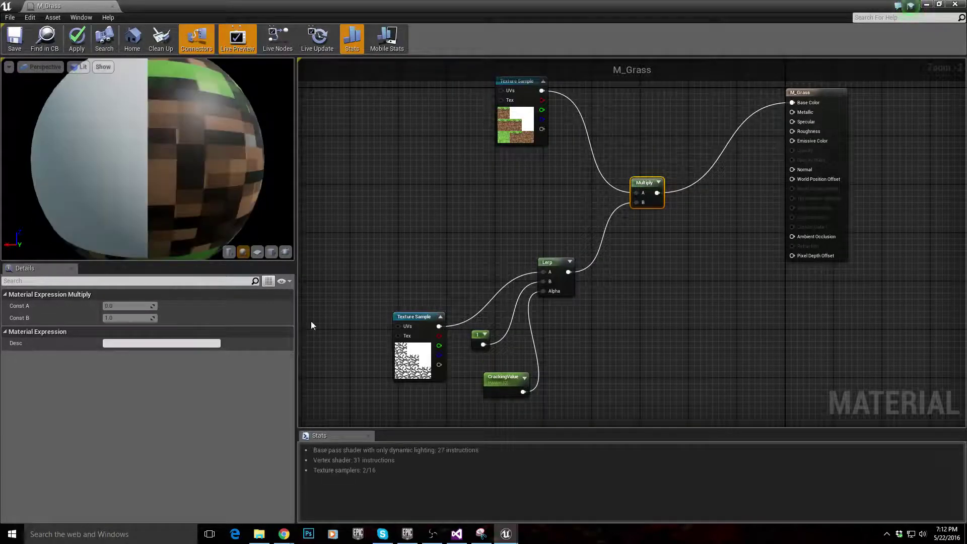
Step: Set the CrackingValue parameter's default value to 1 and inspect the whole preview sphere
{"action": "scroll", "coordinate": [221, 178], "scroll_direction": "down", "scroll_amount": 8}
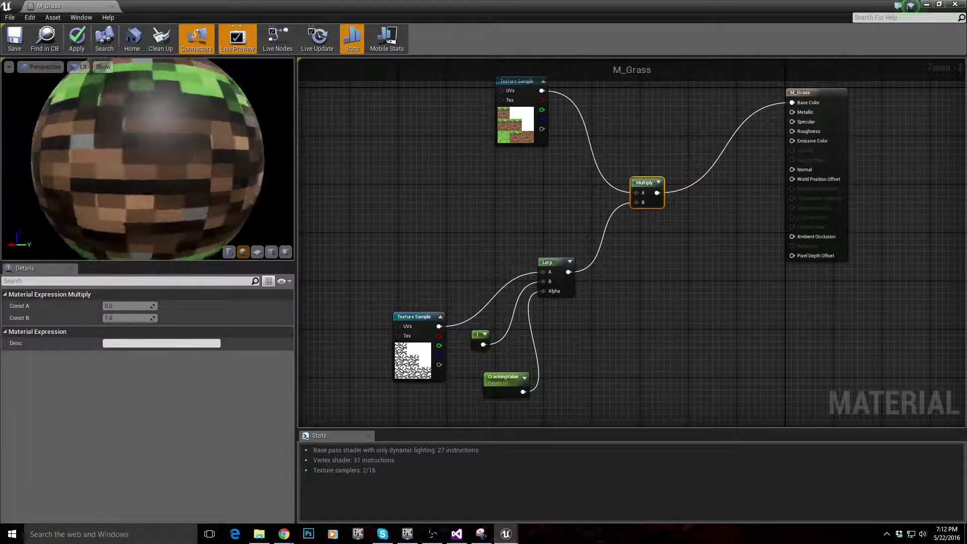
{"action": "left_click_drag", "start_coordinate": [177, 159], "coordinate": [183, 127]}
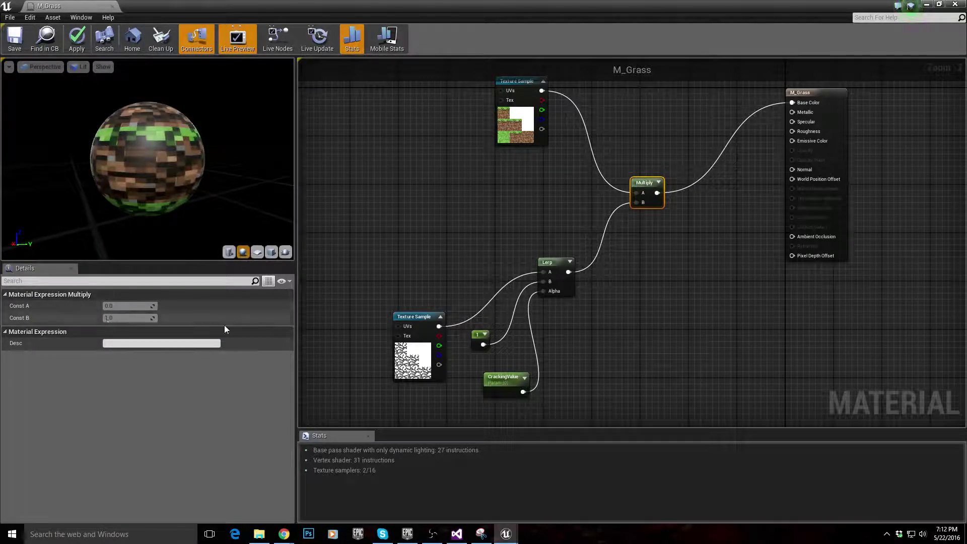
{"action": "left_click", "coordinate": [503, 381]}
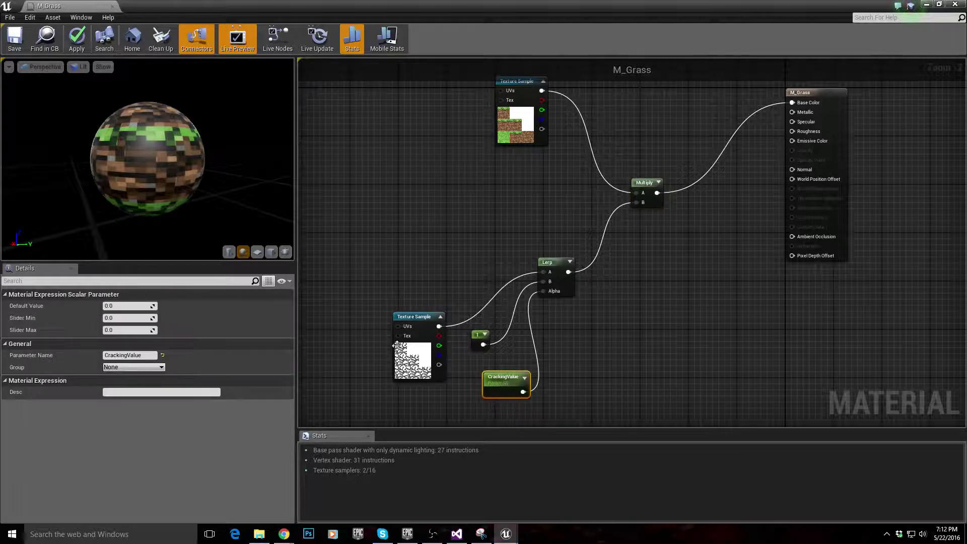
{"action": "left_click", "coordinate": [121, 306]}
{"action": "type", "text": "1"}
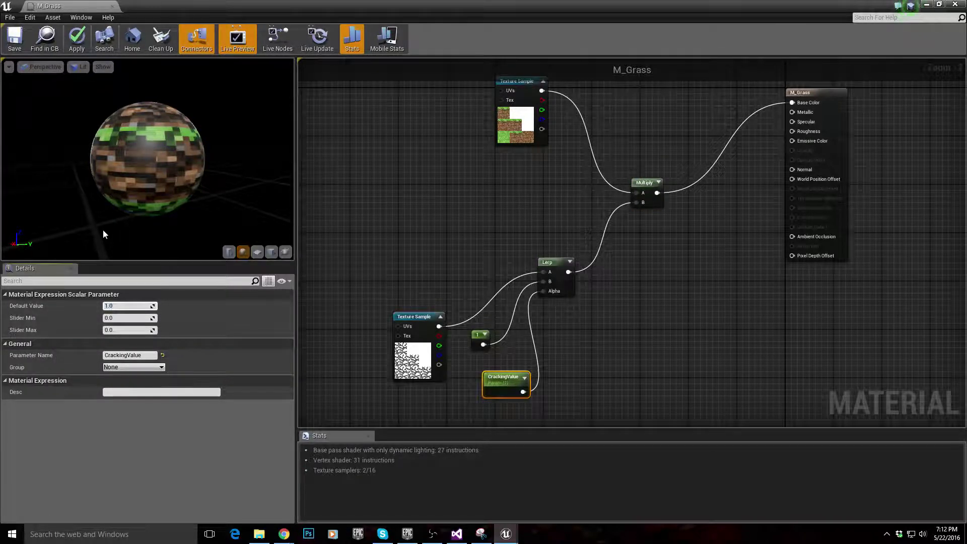
{"action": "key", "text": "Return"}
{"action": "mouse_move", "coordinate": [163, 177]}
{"action": "left_mouse_down"}
{"action": "mouse_move", "coordinate": [201, 179]}
{"action": "mouse_move", "coordinate": [170, 172]}
{"action": "left_mouse_up"}
Step: Try CrackingValue default values of 0.5 and 0 on the preview sphere, and return the default to 1
{"action": "left_click", "coordinate": [120, 307]}
{"action": "type", "text": "0.5"}
{"action": "key", "text": "Return"}
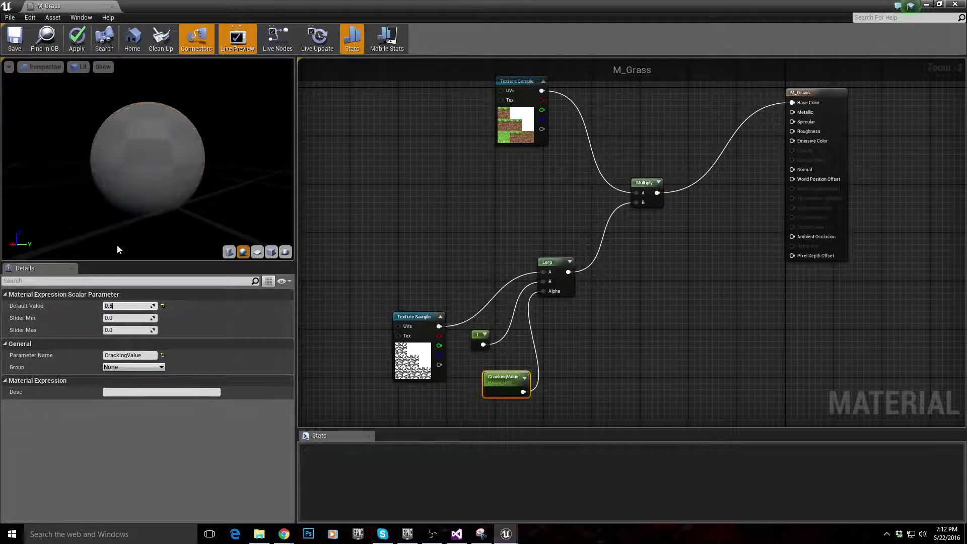
{"action": "left_click_drag", "start_coordinate": [154, 205], "coordinate": [126, 212]}
{"action": "type", "text": "0"}
{"action": "key", "text": "Return"}
{"action": "type", "text": "1"}
{"action": "key", "text": "Return"}
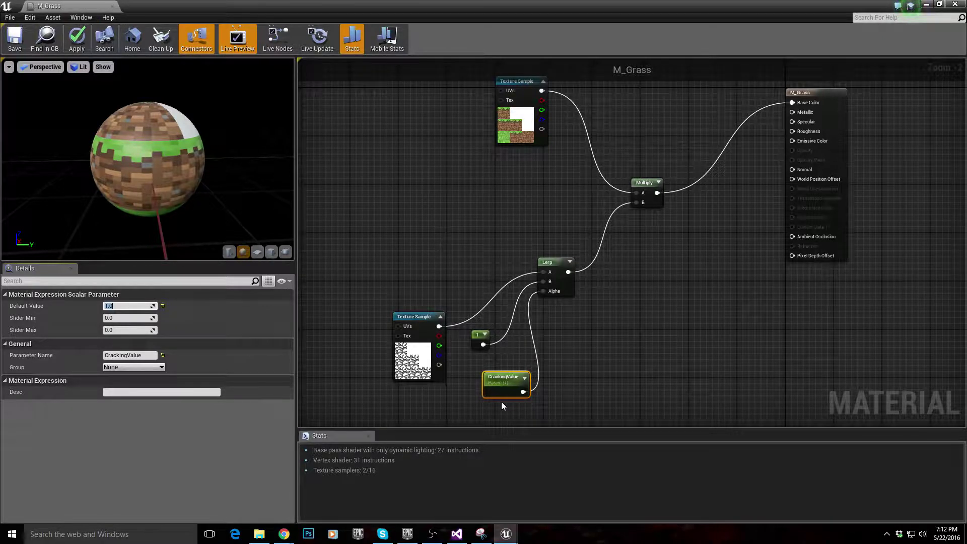
Step: Check the grass texture on the preview sphere, save the M_Grass material and close its editor
{"action": "scroll", "coordinate": [152, 170], "scroll_direction": "up", "scroll_amount": 3}
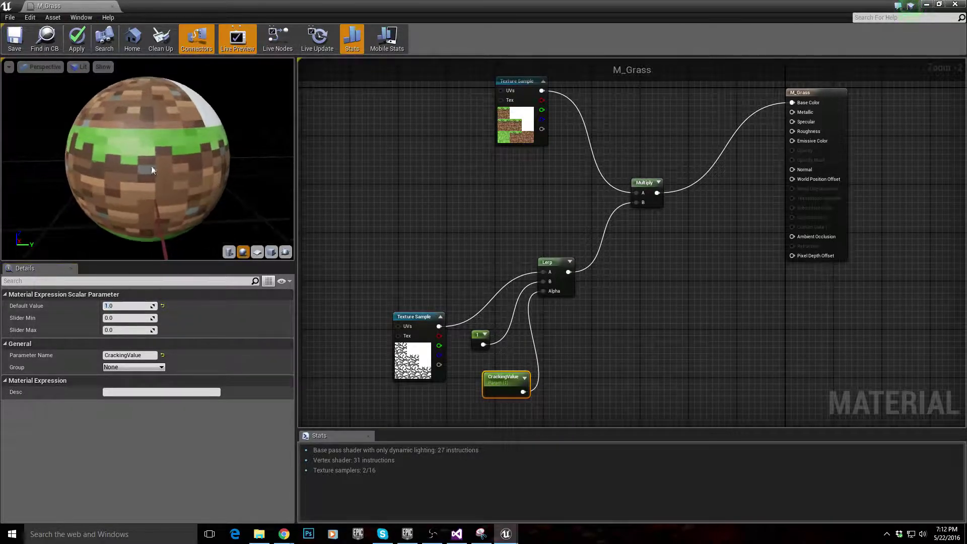
{"action": "left_click_drag", "start_coordinate": [151, 165], "coordinate": [131, 164]}
{"action": "left_click_drag", "start_coordinate": [221, 168], "coordinate": [191, 167]}
{"action": "right_click_drag", "start_coordinate": [520, 207], "coordinate": [456, 211]}
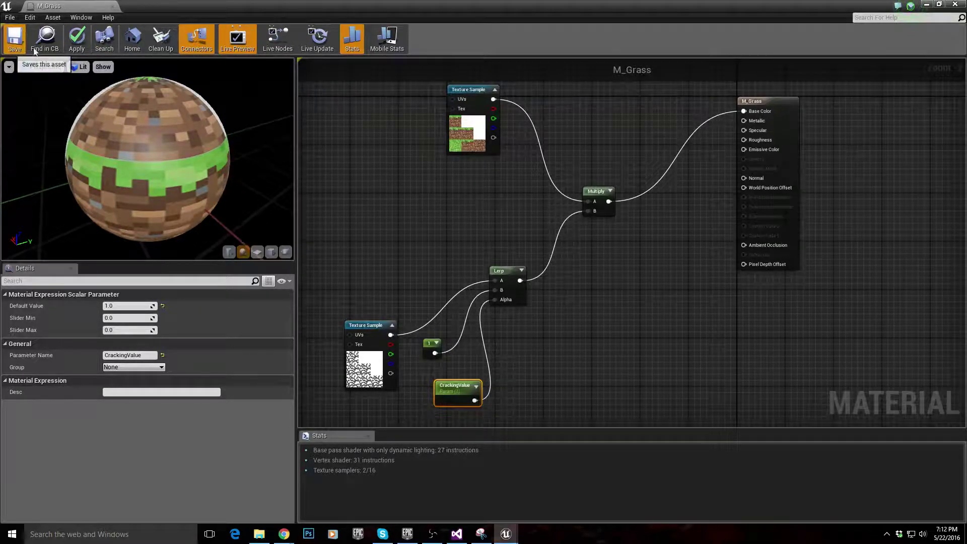
{"action": "left_click", "coordinate": [12, 43]}
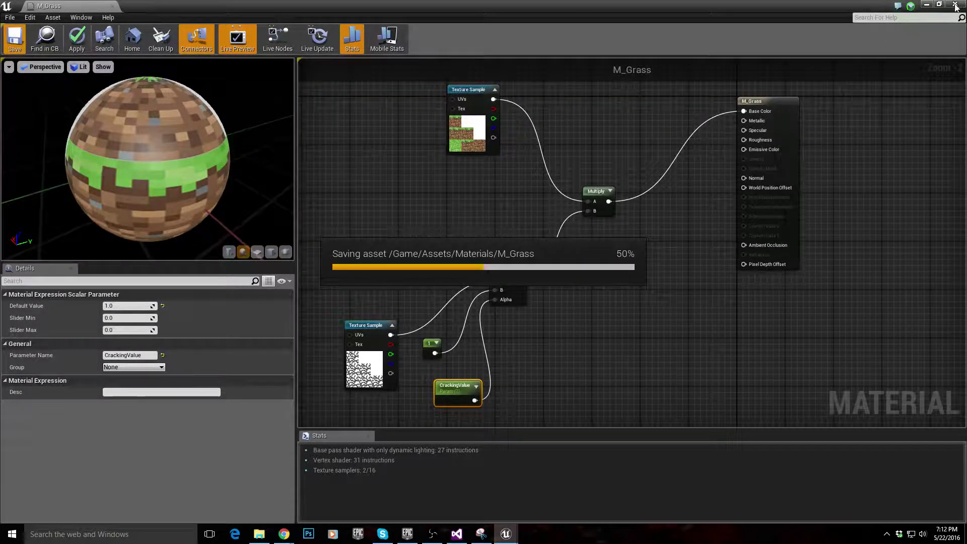
{"action": "left_click", "coordinate": [956, 5]}
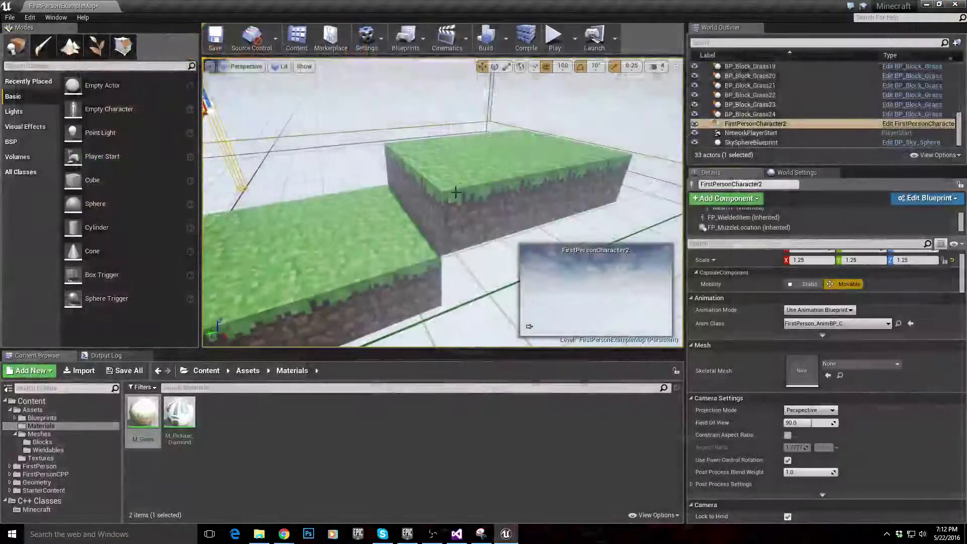
Step: Play the level and jump across the grass blocks with the pickaxe to check the updated M_Grass material
{"action": "scroll", "coordinate": [416, 182], "scroll_direction": "down", "scroll_amount": 4}
{"action": "mouse_move", "coordinate": [328, 190]}
{"action": "right_mouse_down"}
{"action": "mouse_move", "coordinate": [348, 207]}
{"action": "mouse_move", "coordinate": [327, 190]}
{"action": "right_mouse_up"}
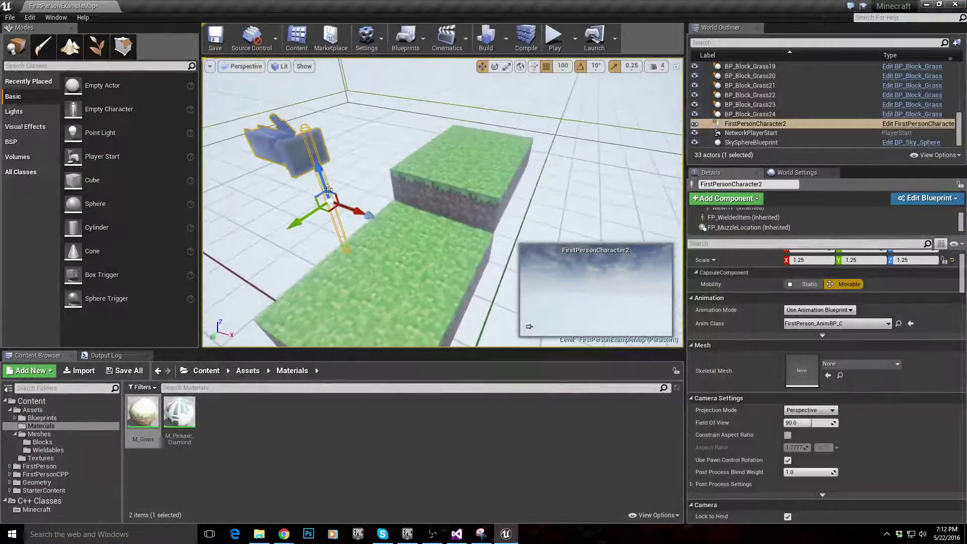
{"action": "left_click", "coordinate": [560, 38]}
{"action": "key", "text": "w"}
{"action": "key", "text": "space"}
{"action": "key", "text": "space"}
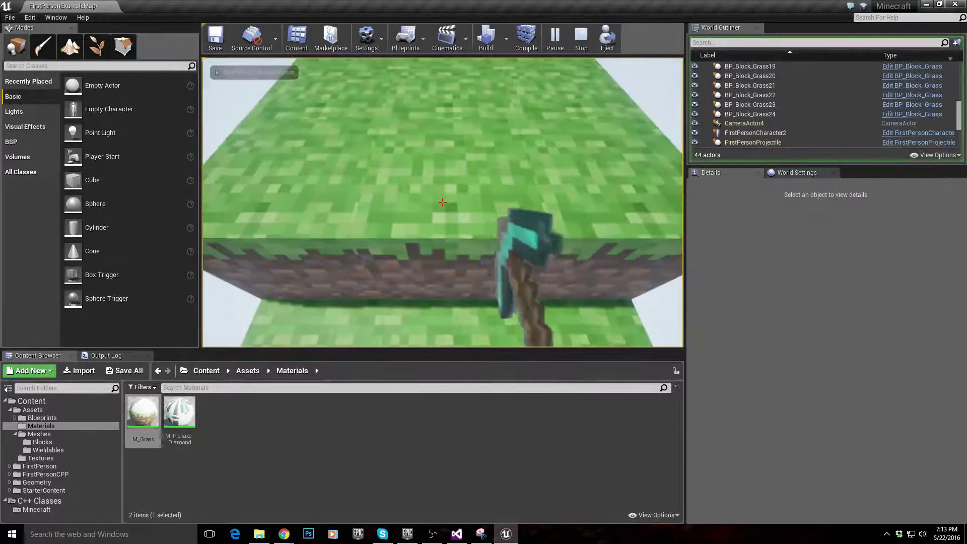
{"action": "key", "text": "space"}
{"action": "key", "text": "w"}
{"action": "key", "text": "w"}
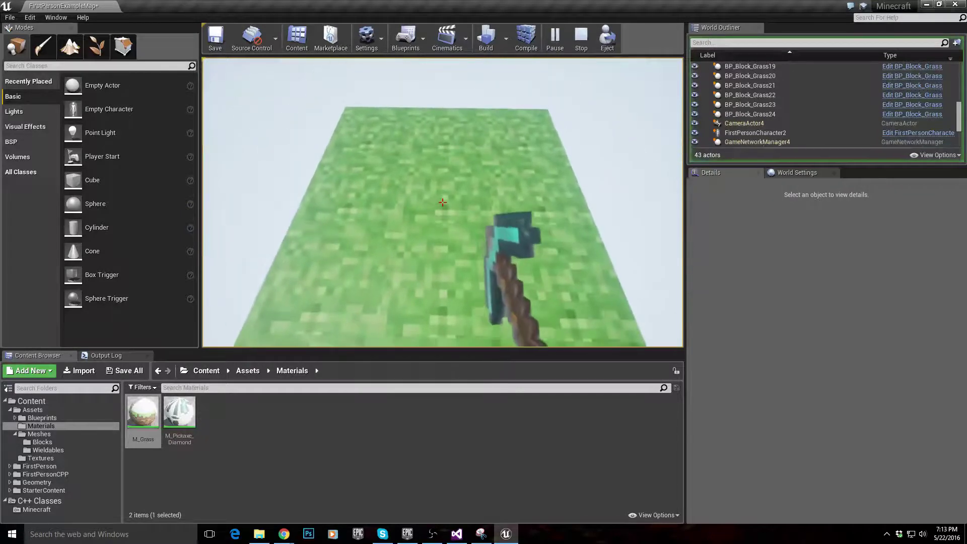